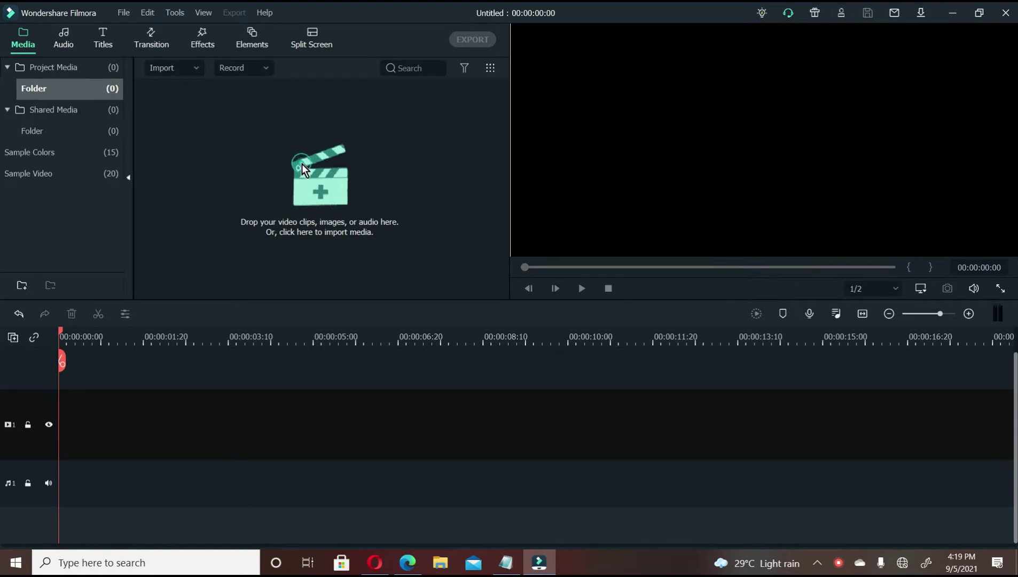
- Import the JUMP EFFECT video and place it on video track 1
click(301, 163)
click(285, 116)
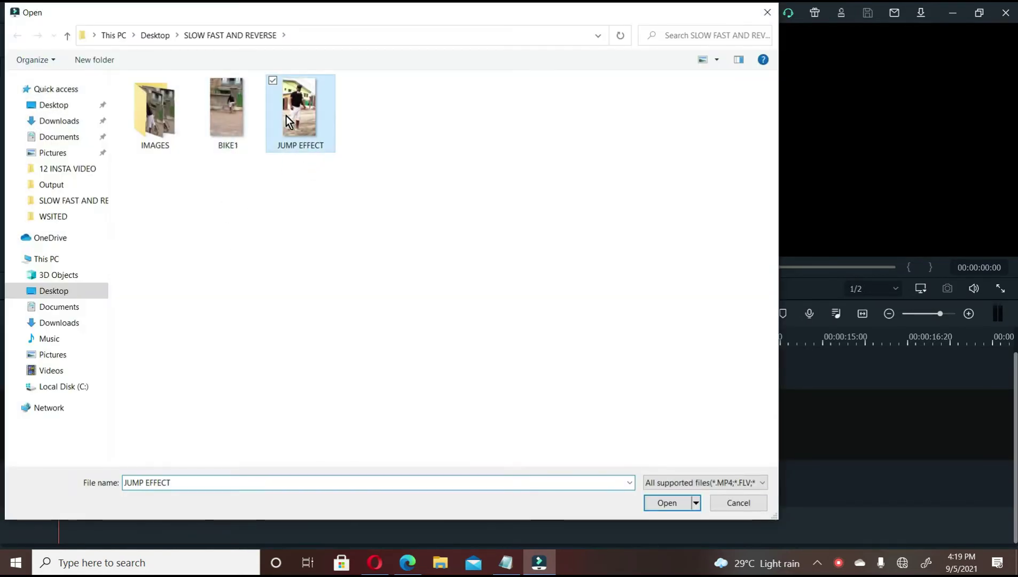
click(662, 499)
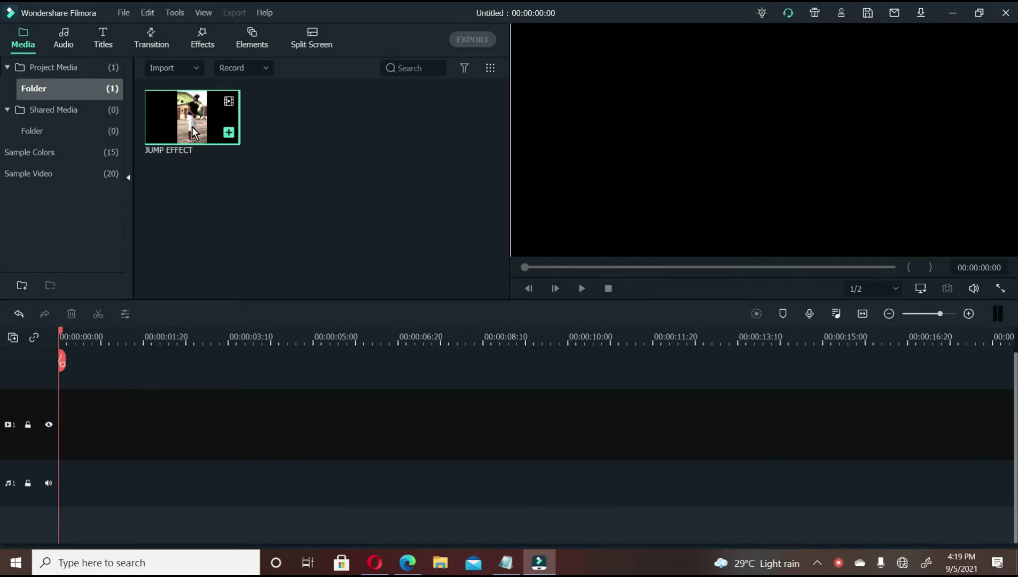
drag(192, 127, 59, 438)
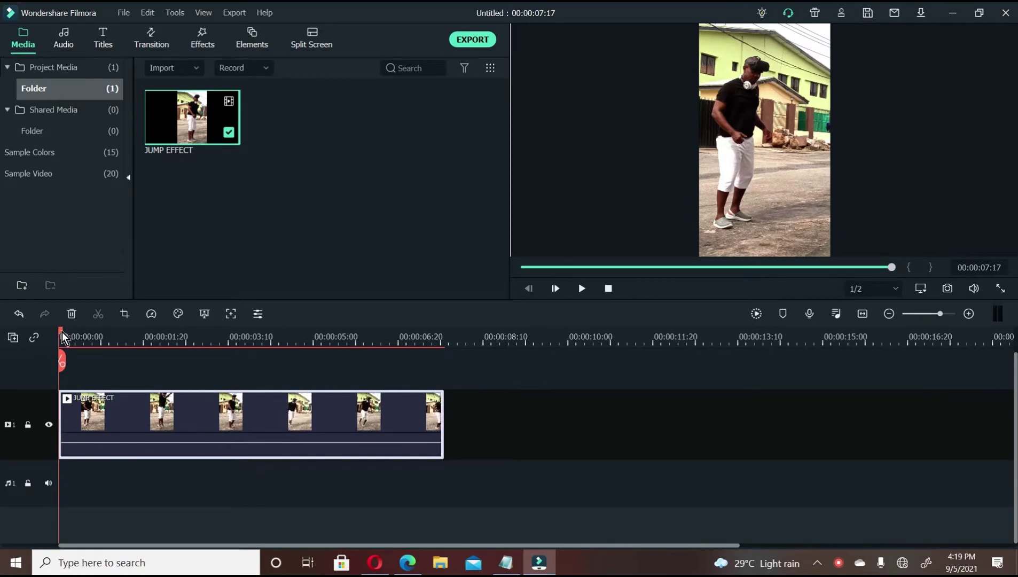
- Split the JUMP EFFECT clip at 00:00:01:10 and again at about 00:00:01:27
drag(62, 334, 128, 332)
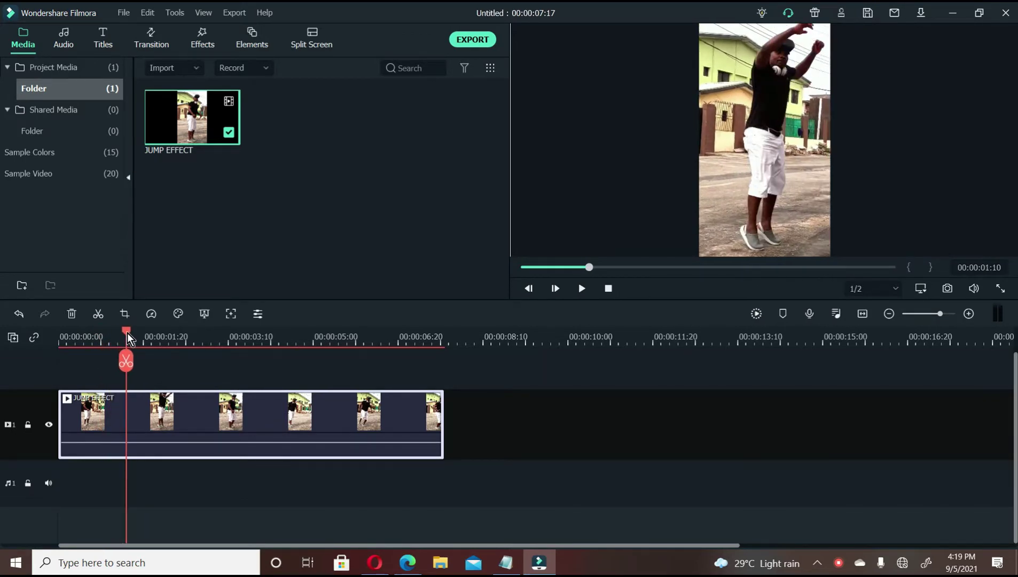
click(126, 364)
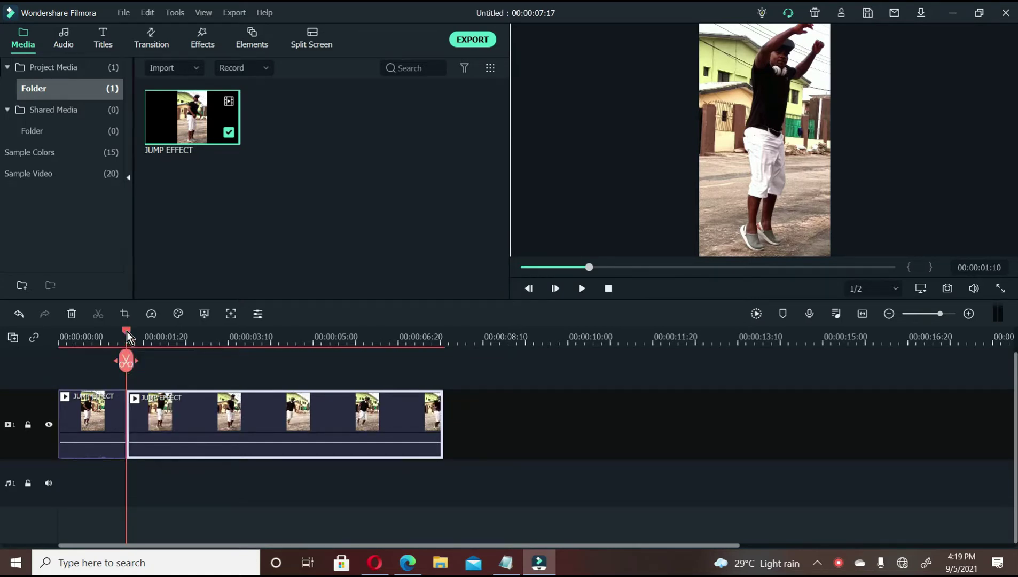
drag(127, 331, 153, 332)
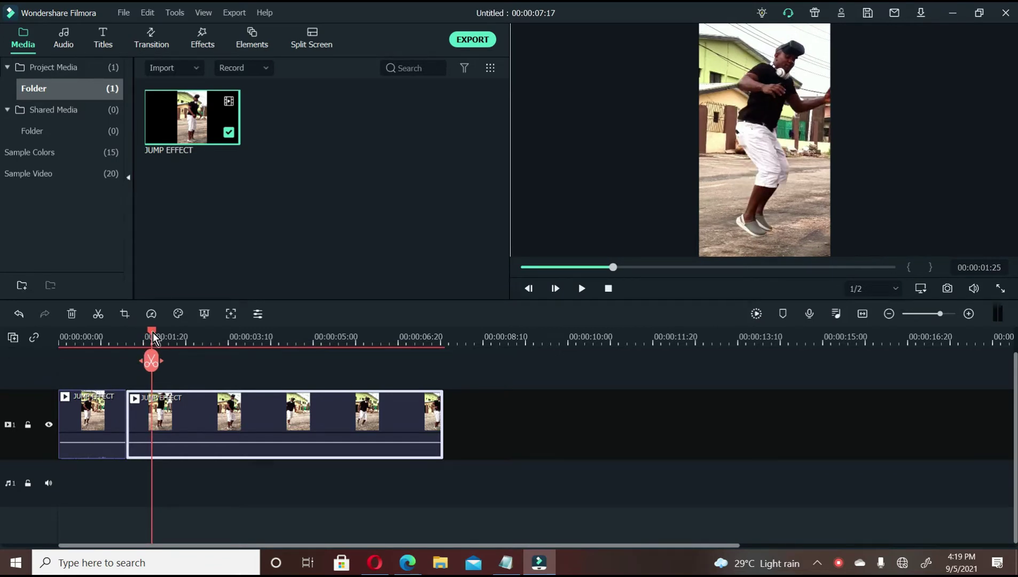
drag(153, 332, 154, 332)
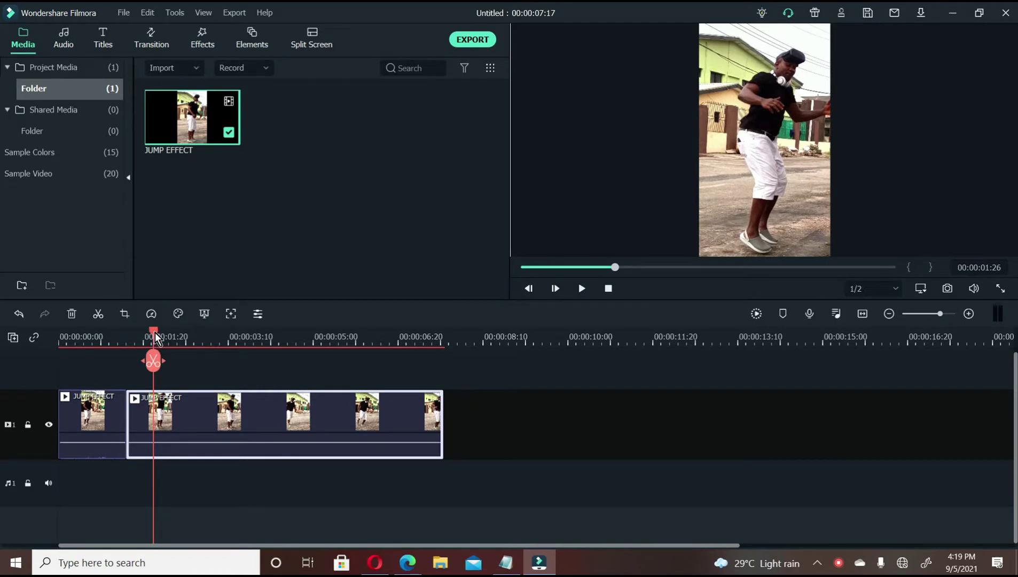
drag(155, 333, 154, 363)
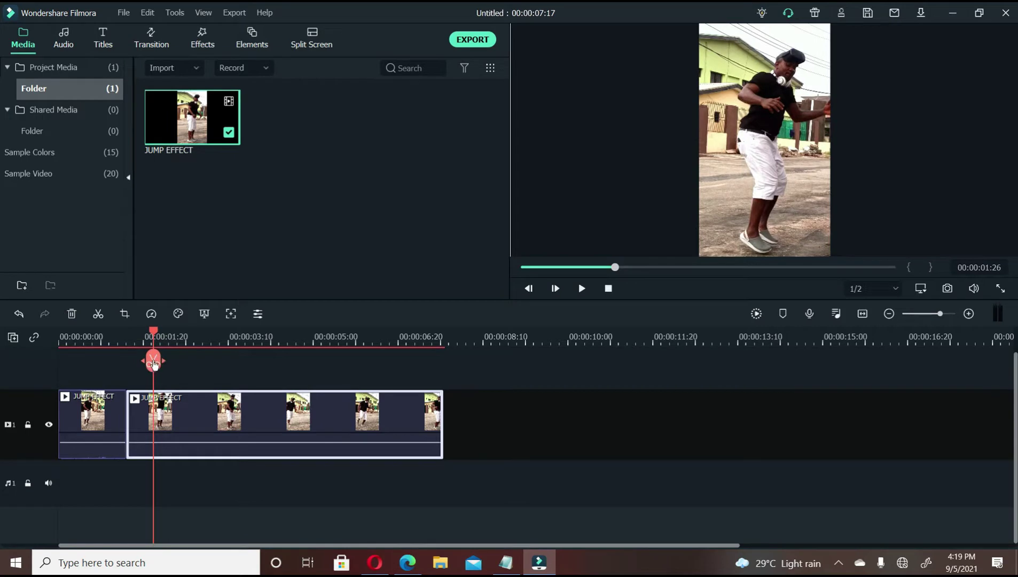
drag(154, 328, 156, 328)
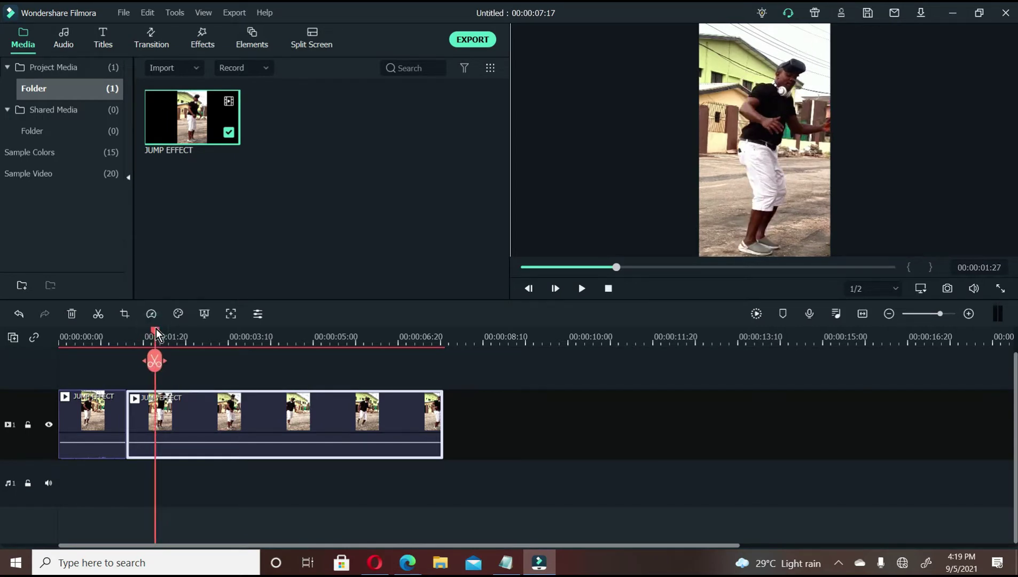
click(155, 362)
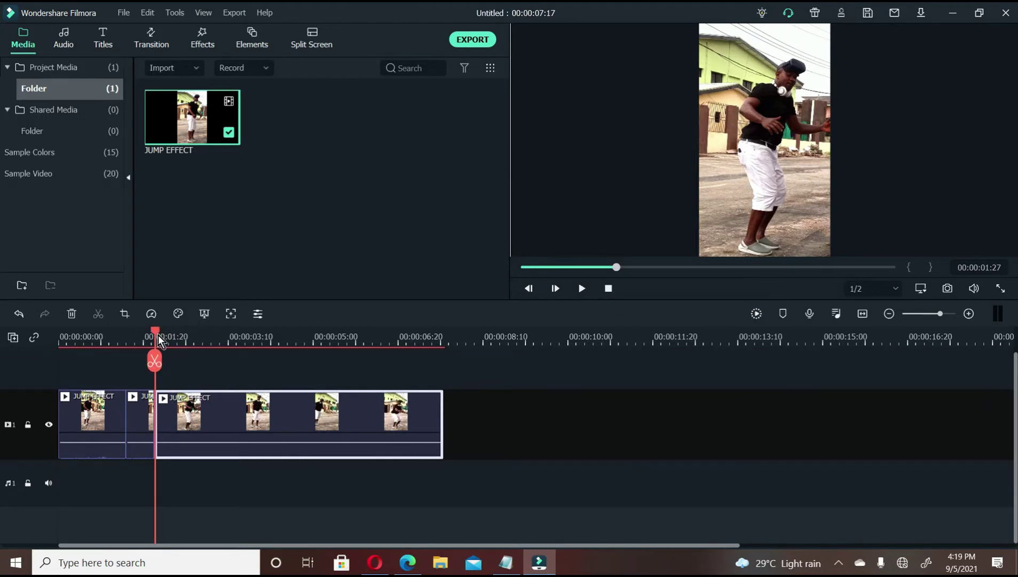
- Split the clip at 00:00:06:05 and about 00:00:06:24, then select the short second clip
drag(156, 334, 373, 342)
click(371, 361)
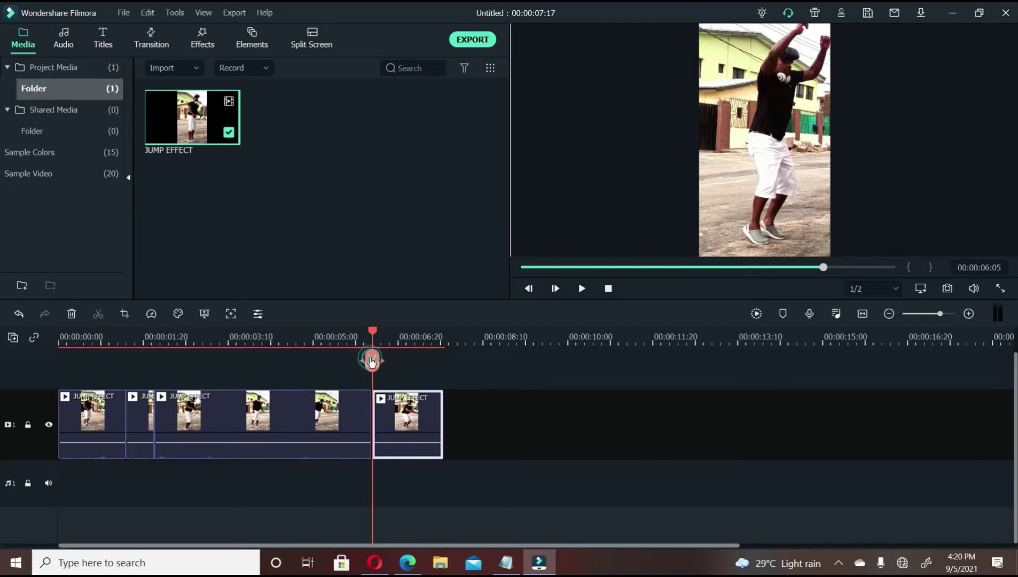
drag(374, 334, 406, 338)
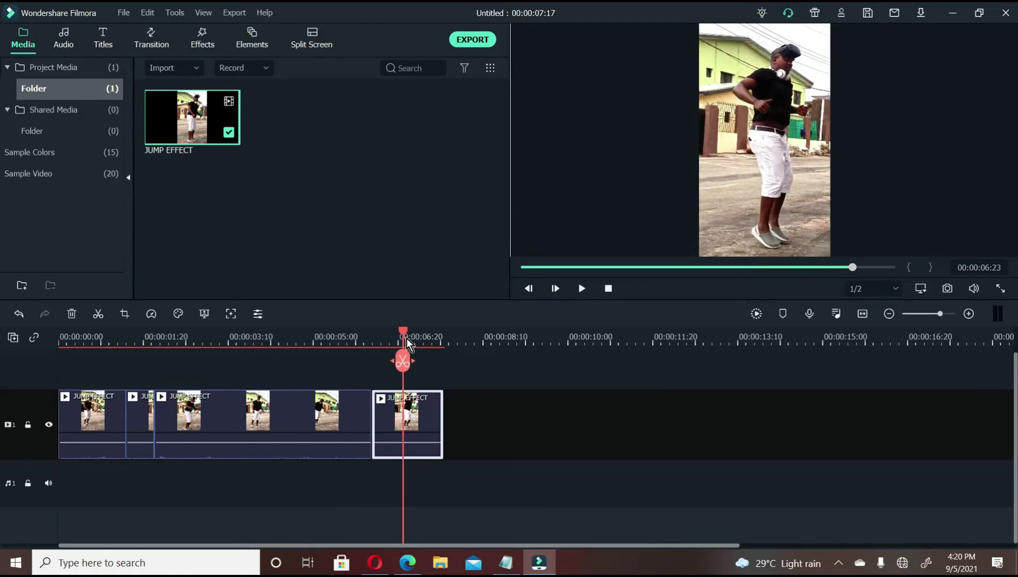
click(404, 361)
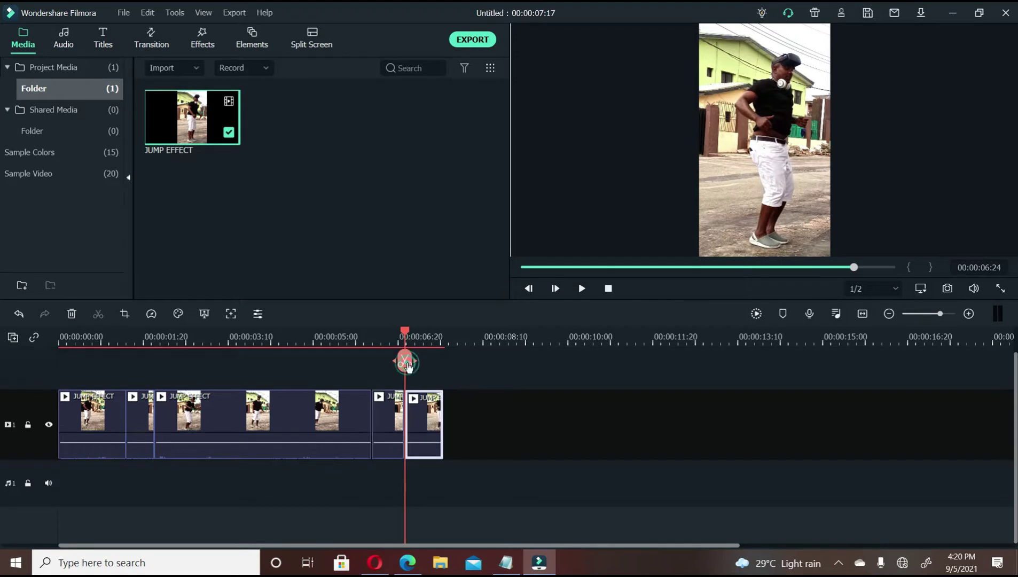
click(140, 422)
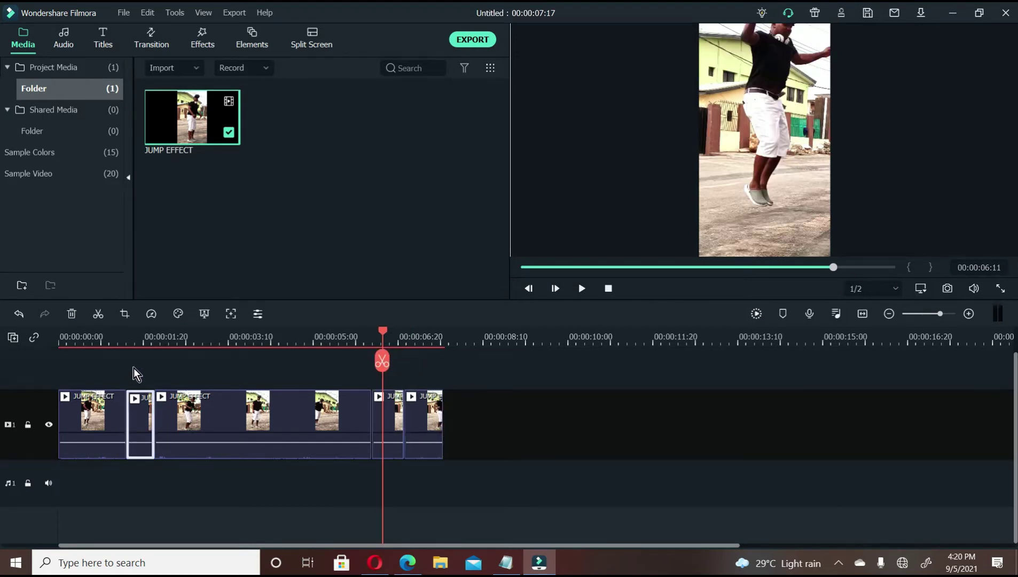
- Put the playhead at 00:00:01:13 and zoom the timeline in, then back out
click(132, 336)
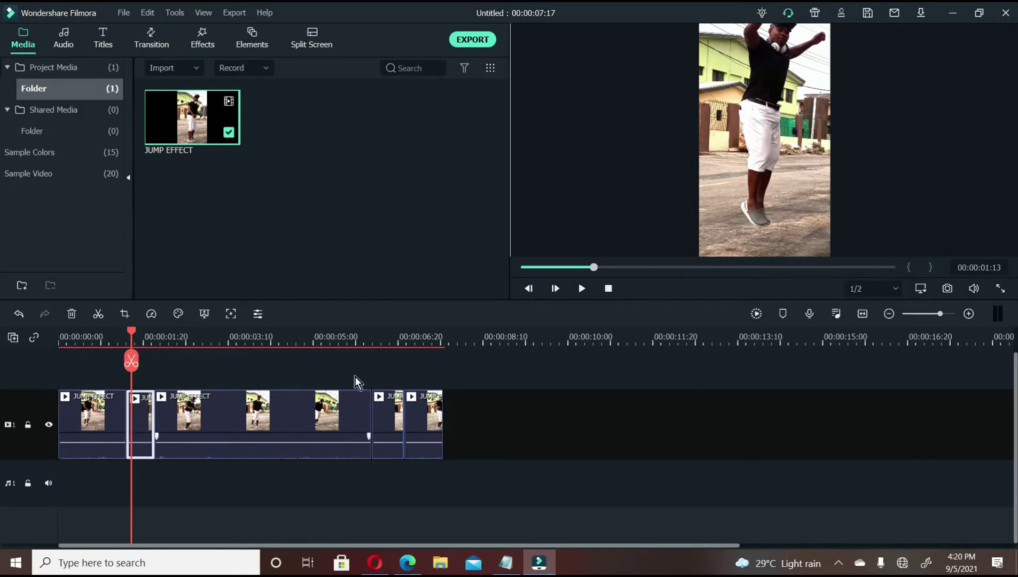
click(948, 314)
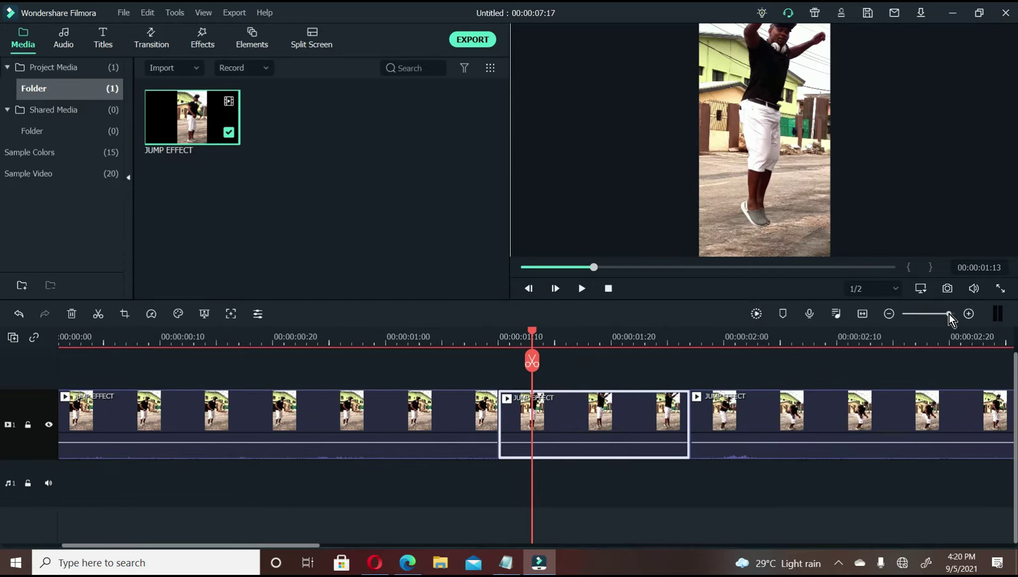
drag(949, 314, 944, 314)
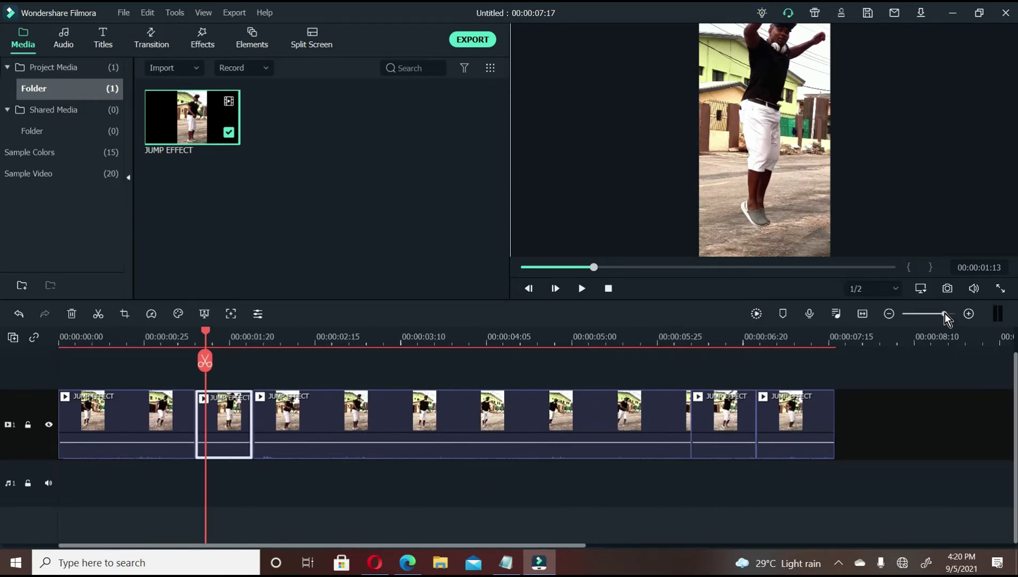
drag(945, 314, 942, 314)
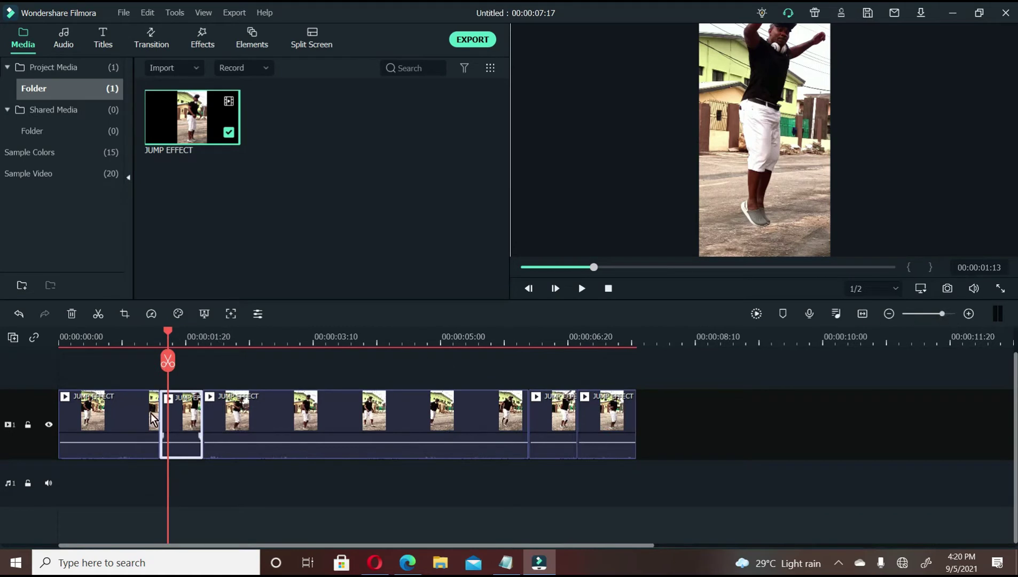
- Set the short second clip's speed to 0.20x in Speed and Duration
right_click(188, 410)
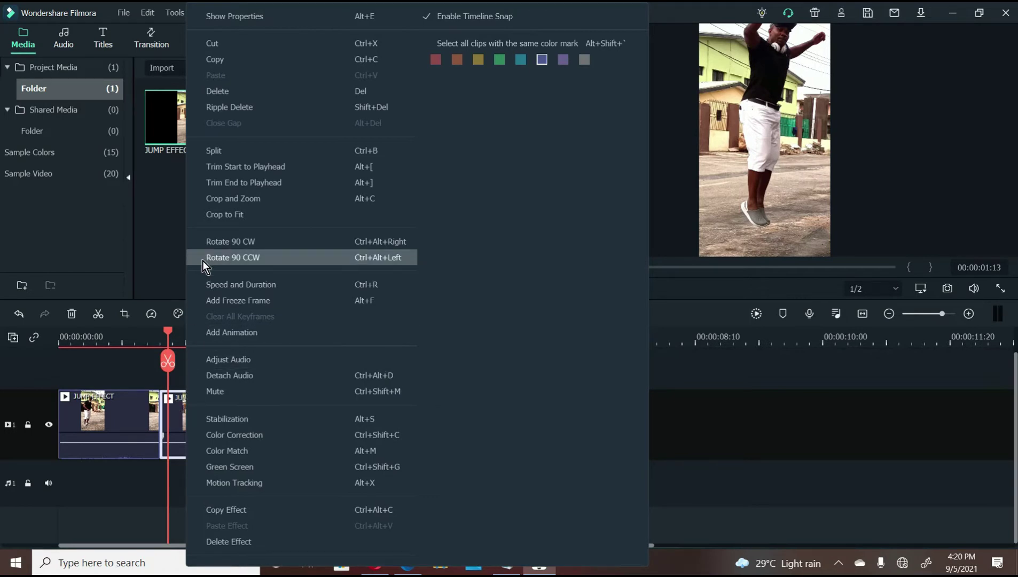
click(208, 287)
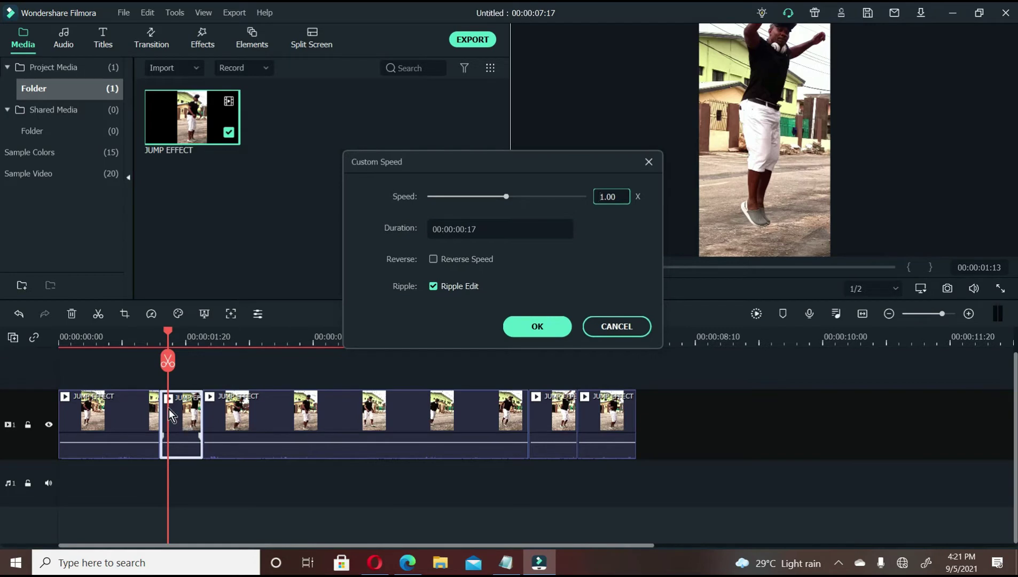
click(508, 197)
drag(504, 198, 396, 201)
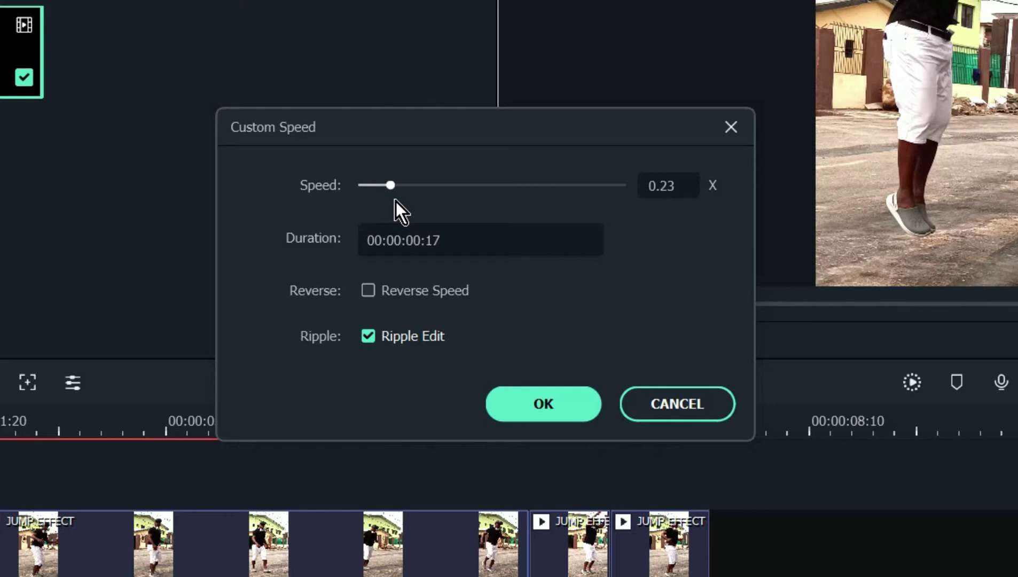
drag(397, 202, 389, 201)
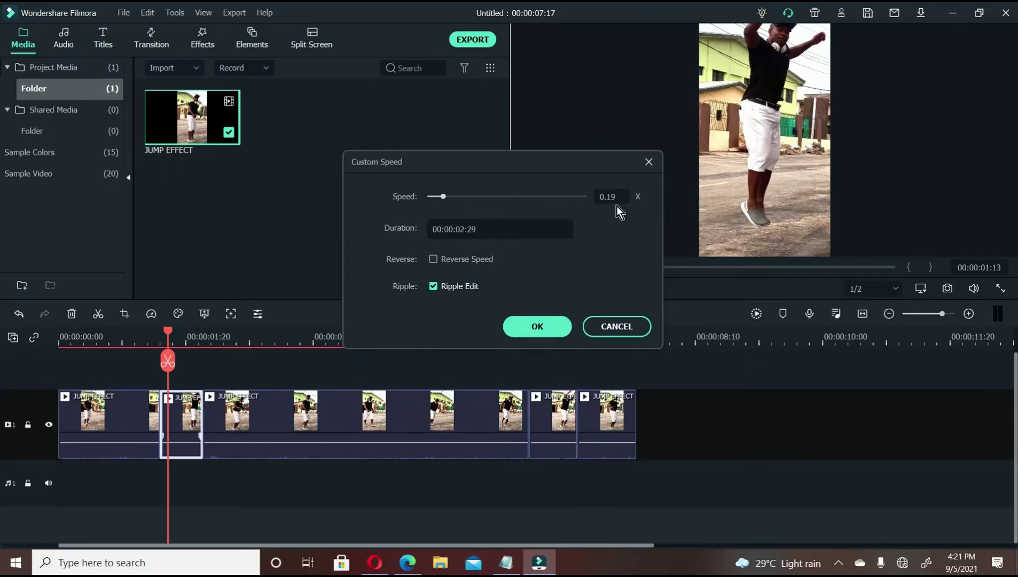
click(614, 197)
key(BackSpace)
key(BackSpace)
text(20)
click(576, 279)
click(519, 325)
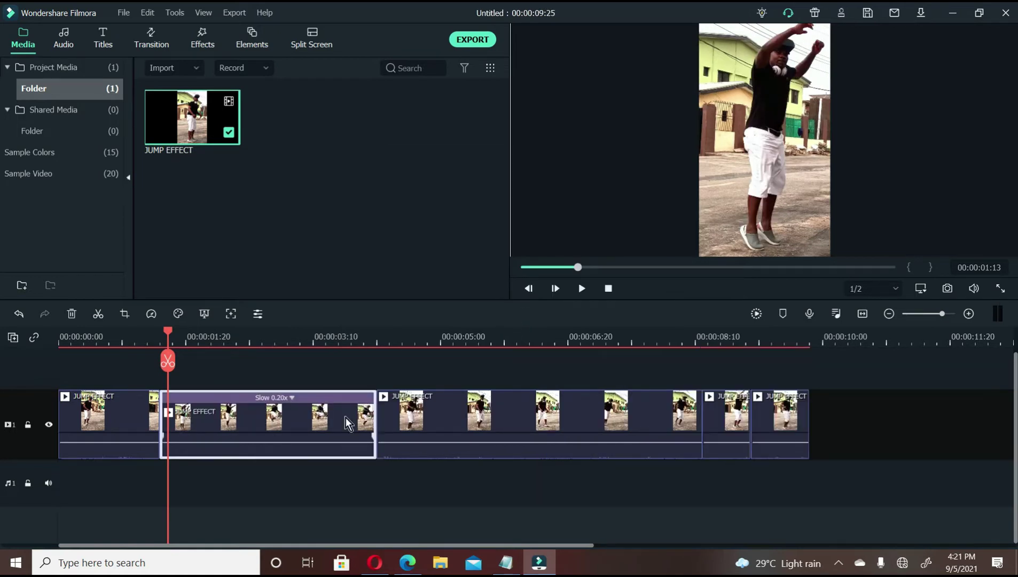
click(75, 337)
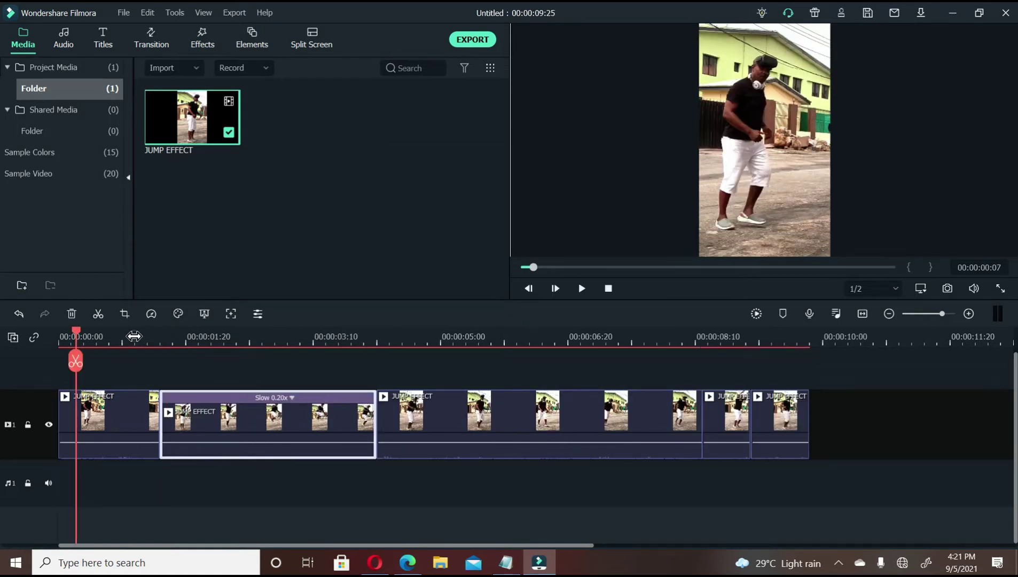
click(132, 337)
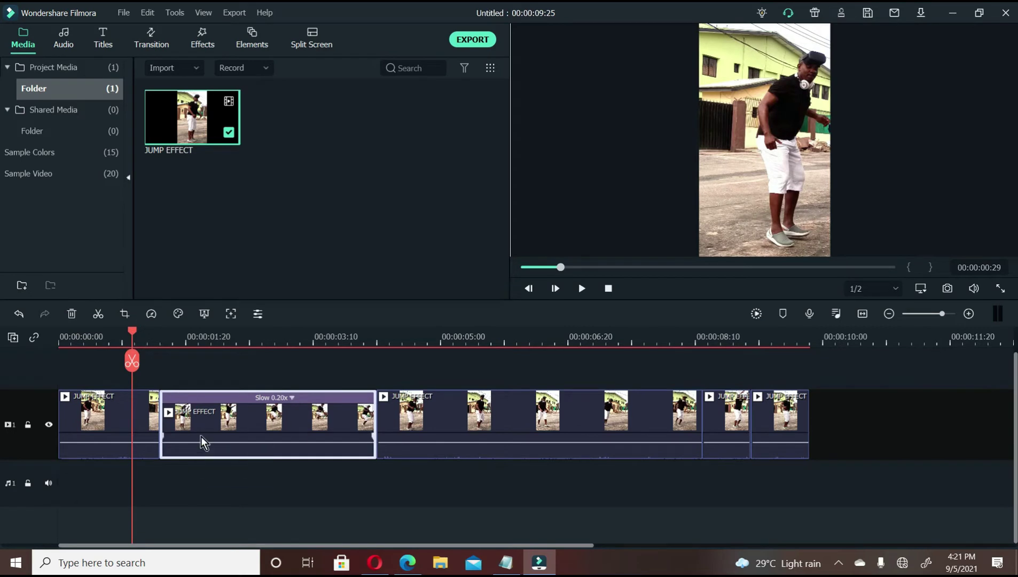
click(84, 338)
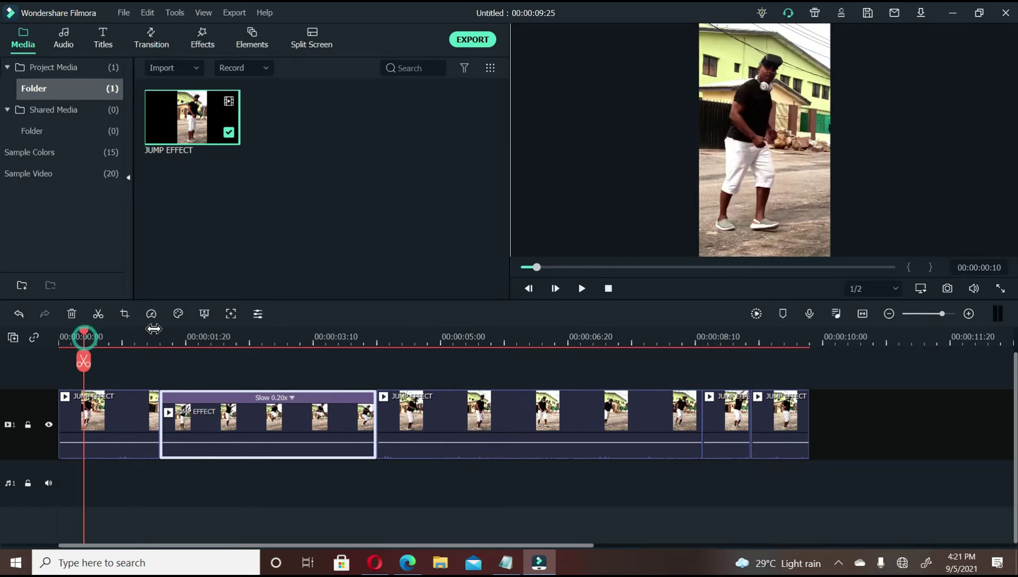
click(584, 288)
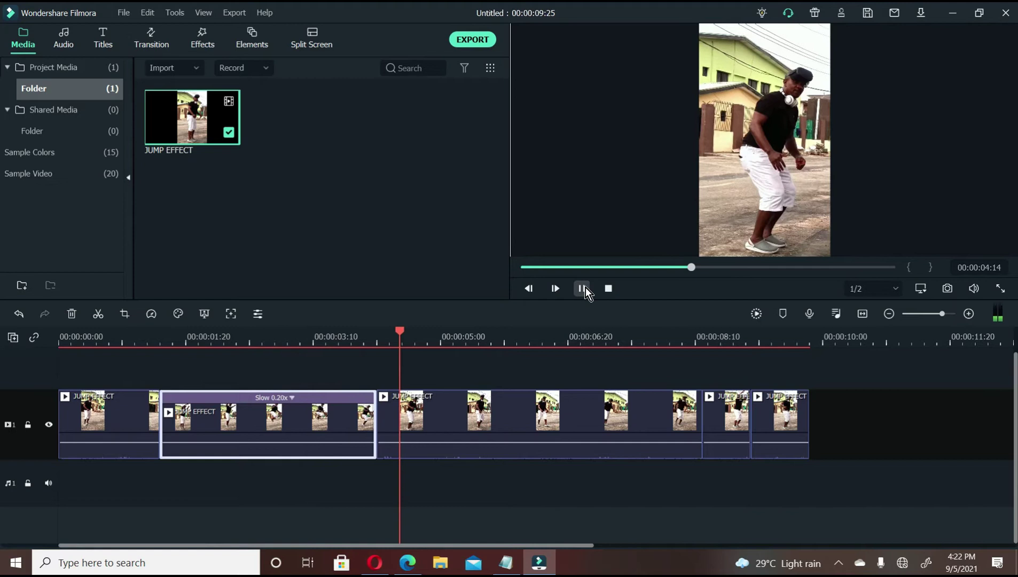
click(585, 287)
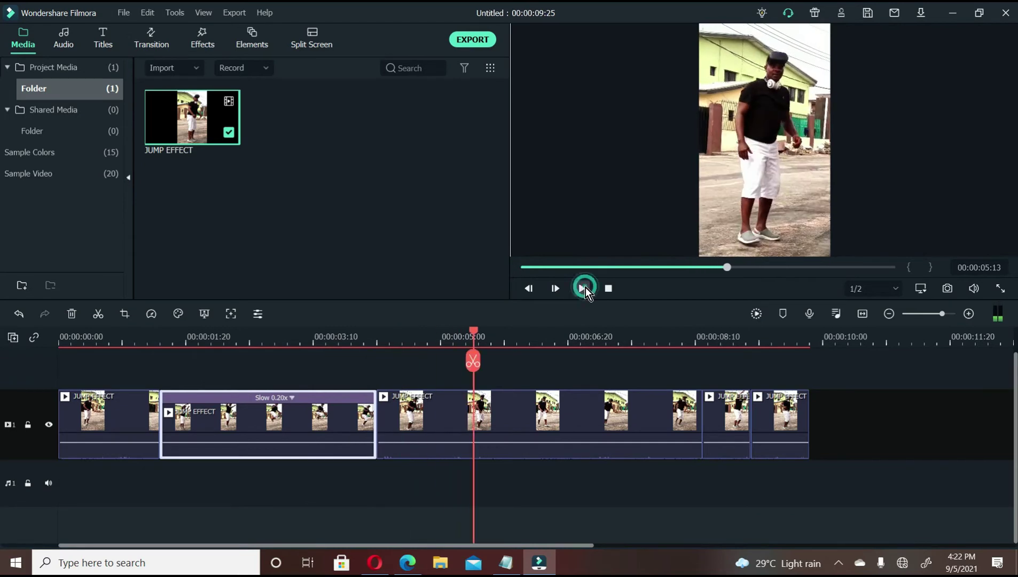
click(724, 412)
click(706, 337)
scroll(506, 412, right, 3)
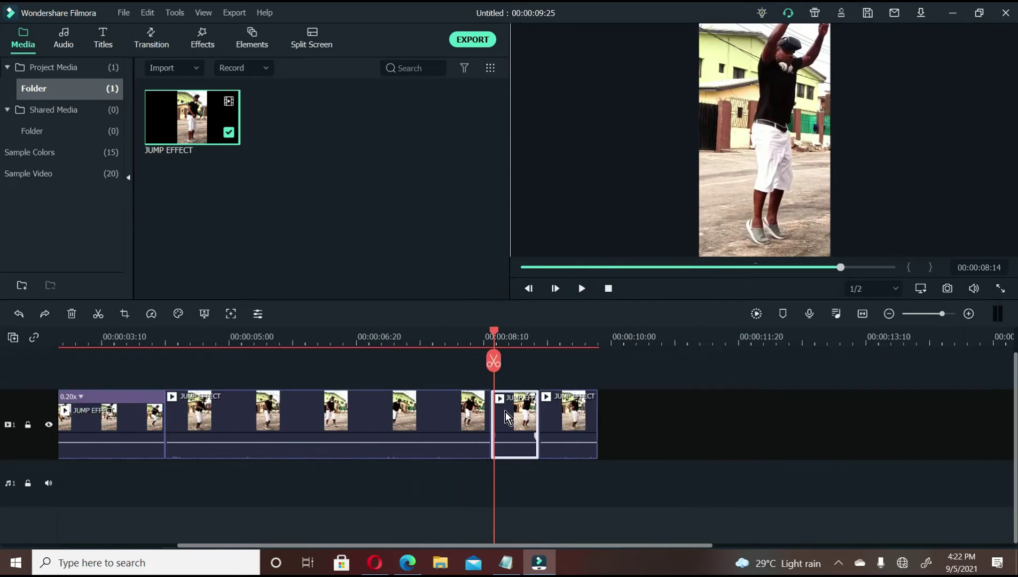
- Set the fourth JUMP EFFECT clip's speed to 0.15x in Speed and Duration
right_click(506, 410)
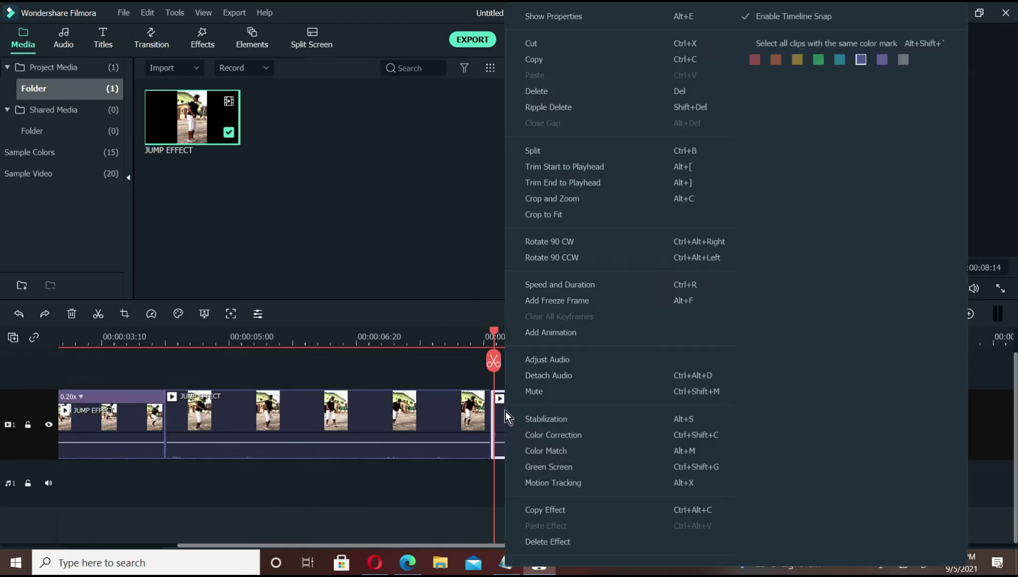
click(558, 289)
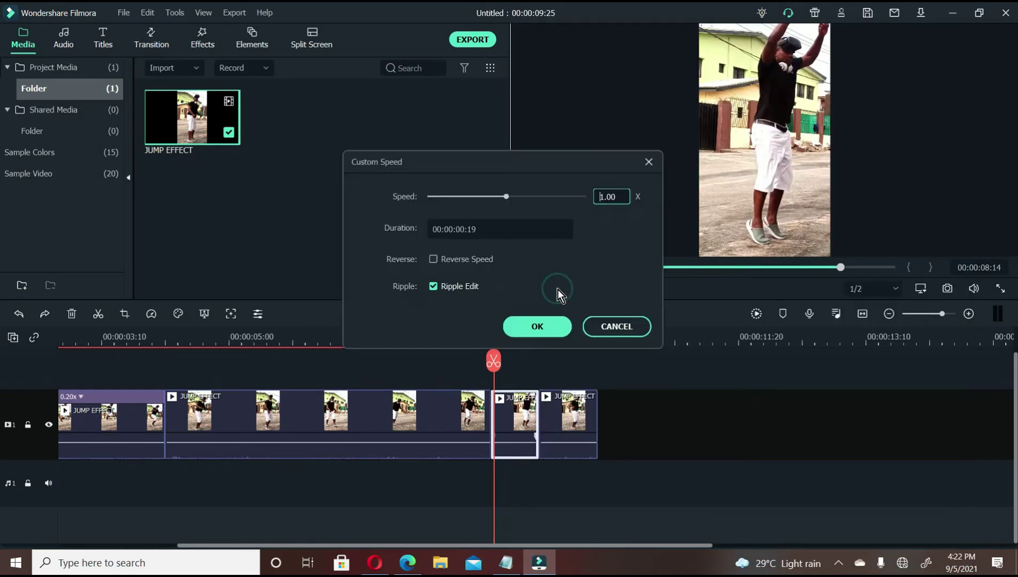
double_click(613, 196)
drag(505, 198, 488, 198)
click(619, 202)
key(BackSpace)
key(BackSpace)
text(15)
click(526, 327)
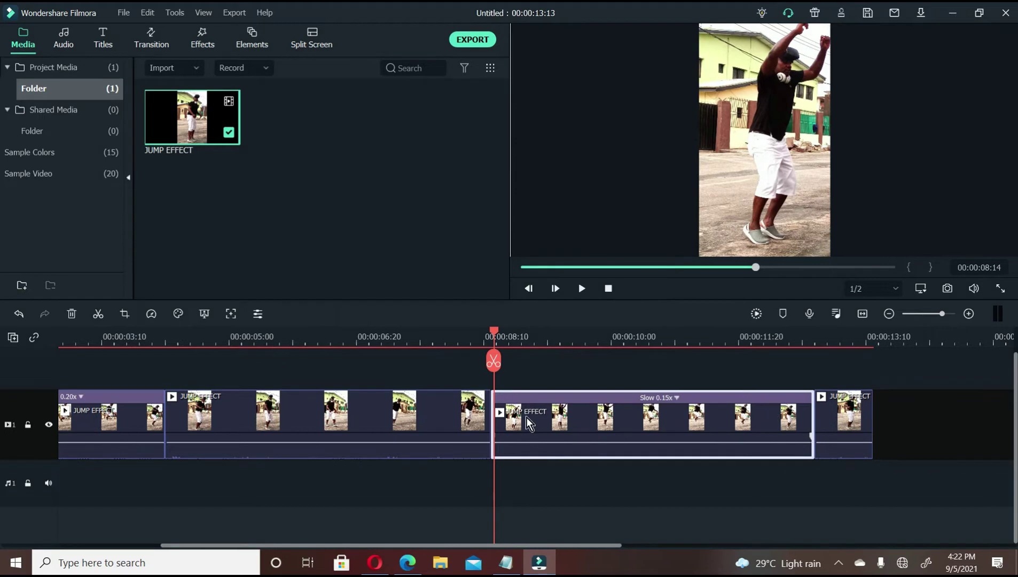
click(466, 339)
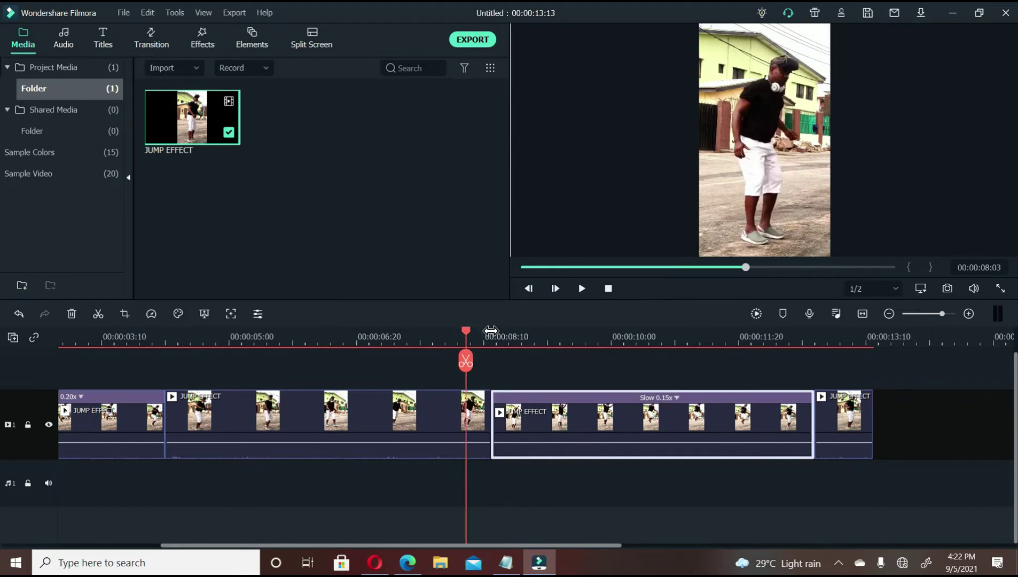
click(391, 336)
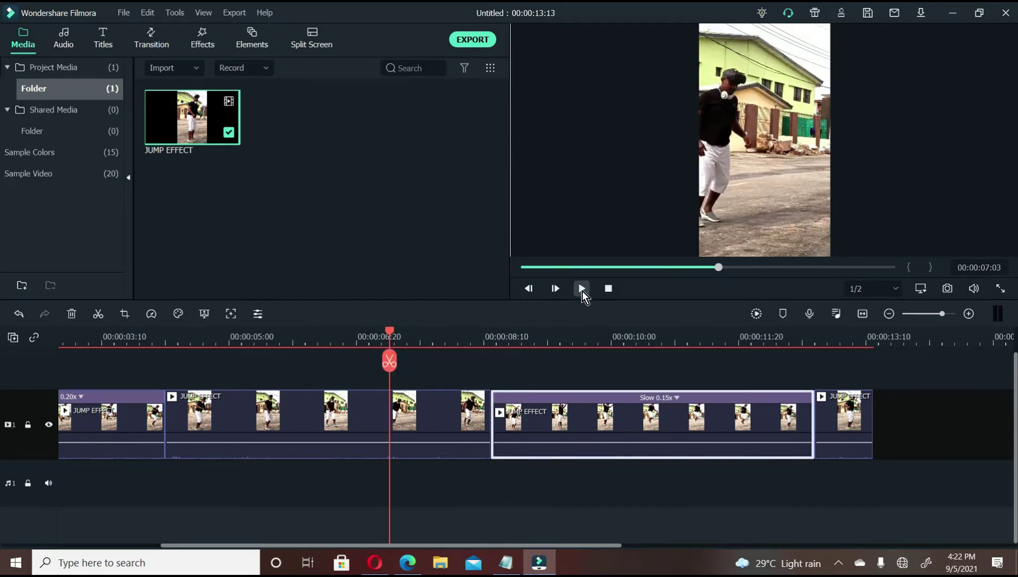
click(582, 291)
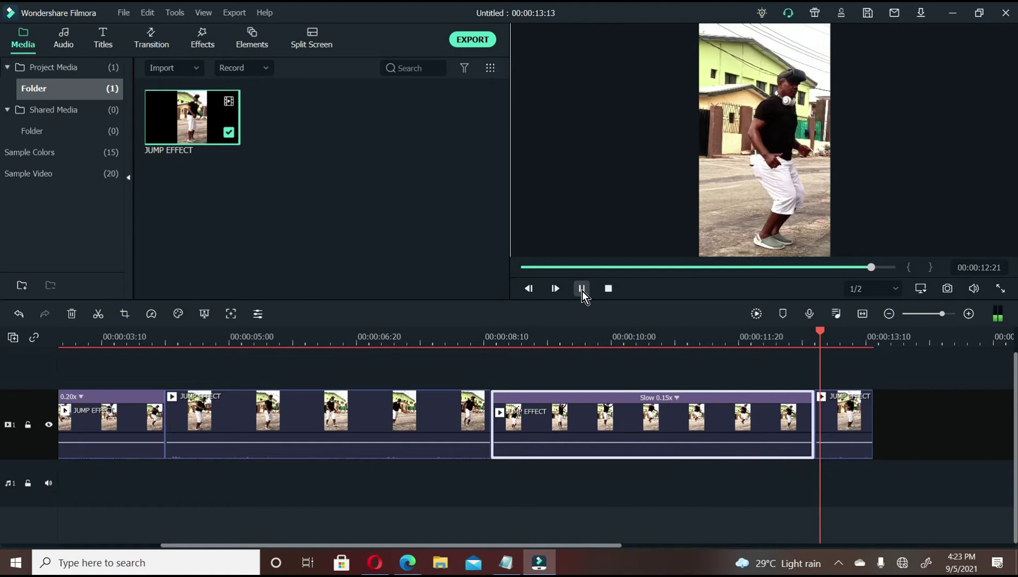
click(582, 291)
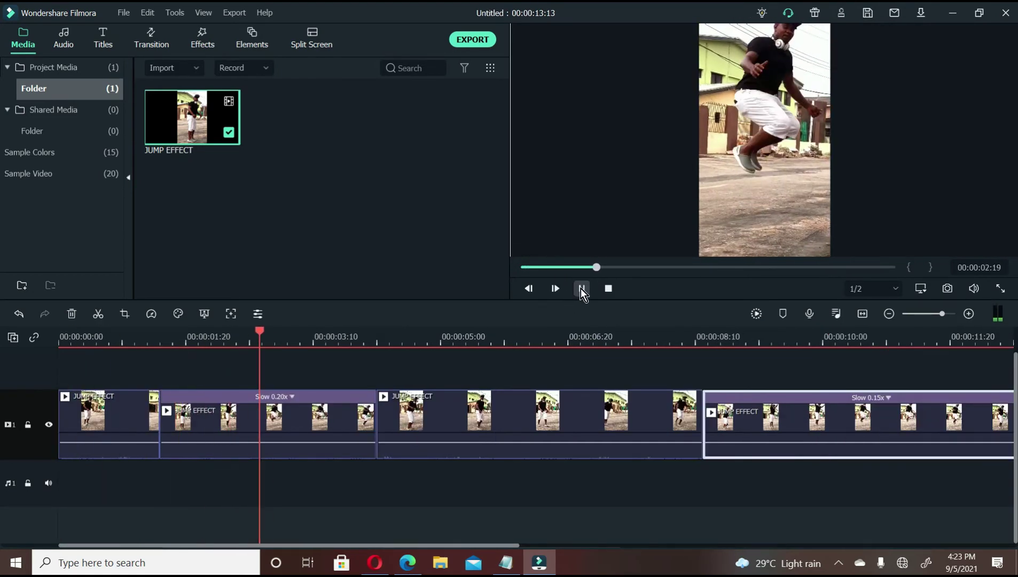
click(582, 289)
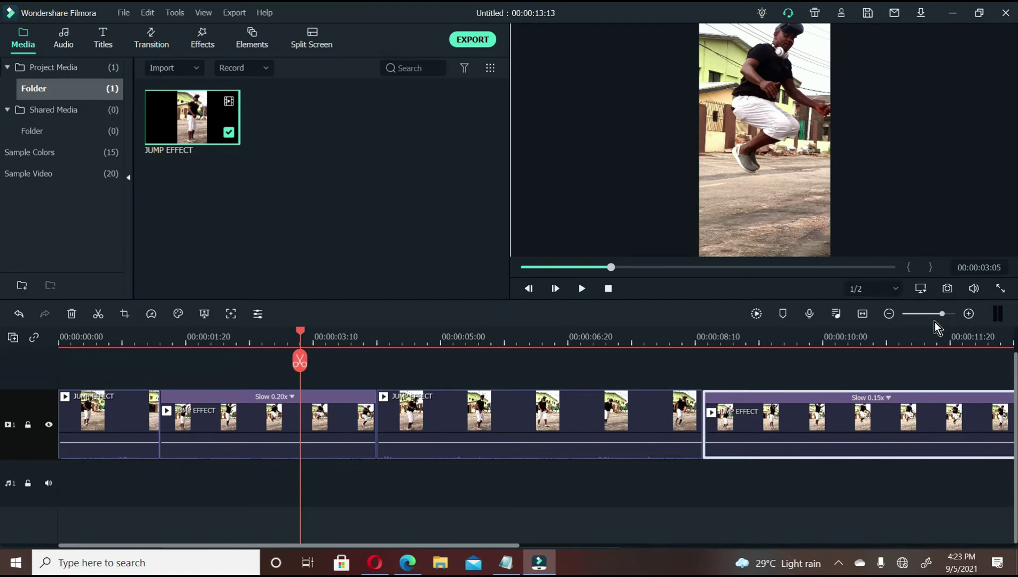
- Undo the 0.15x slow-down so the short clip returns to normal length
drag(938, 316, 942, 315)
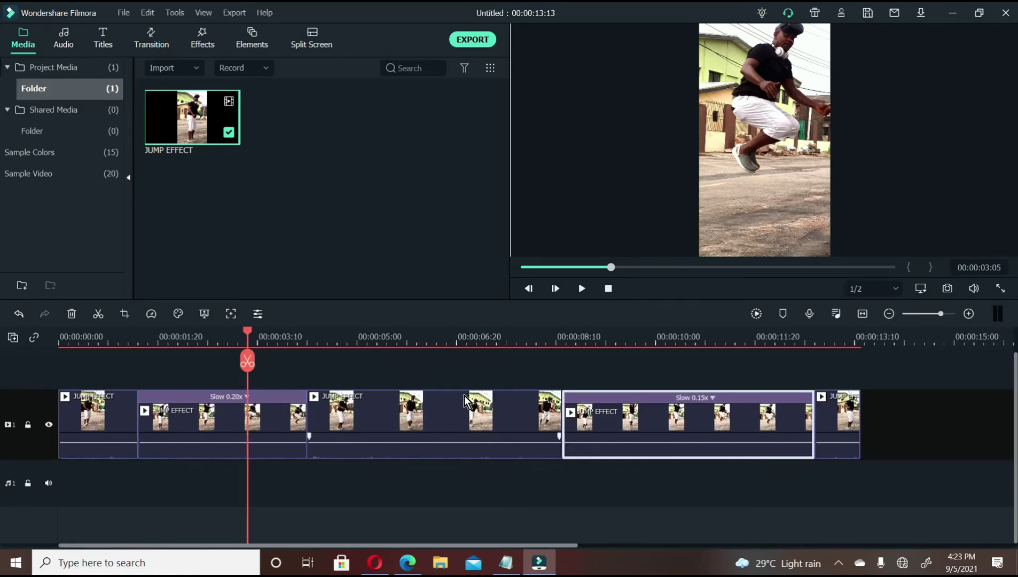
key(ctrl+z)
click(400, 425)
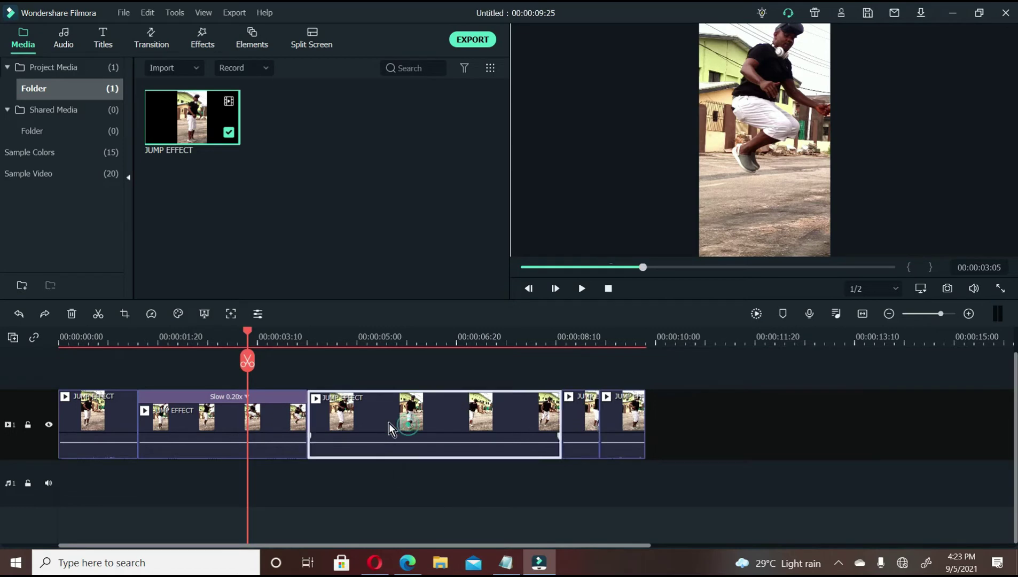
- Preview from 00:00:04:03 to 00:00:07:02, then select every clip on the timeline
click(304, 336)
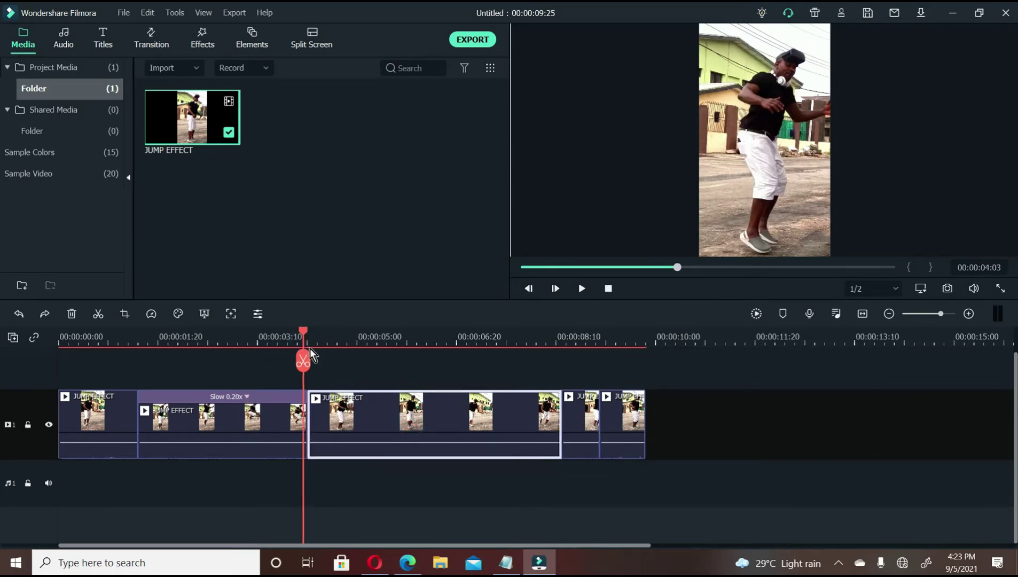
key(space)
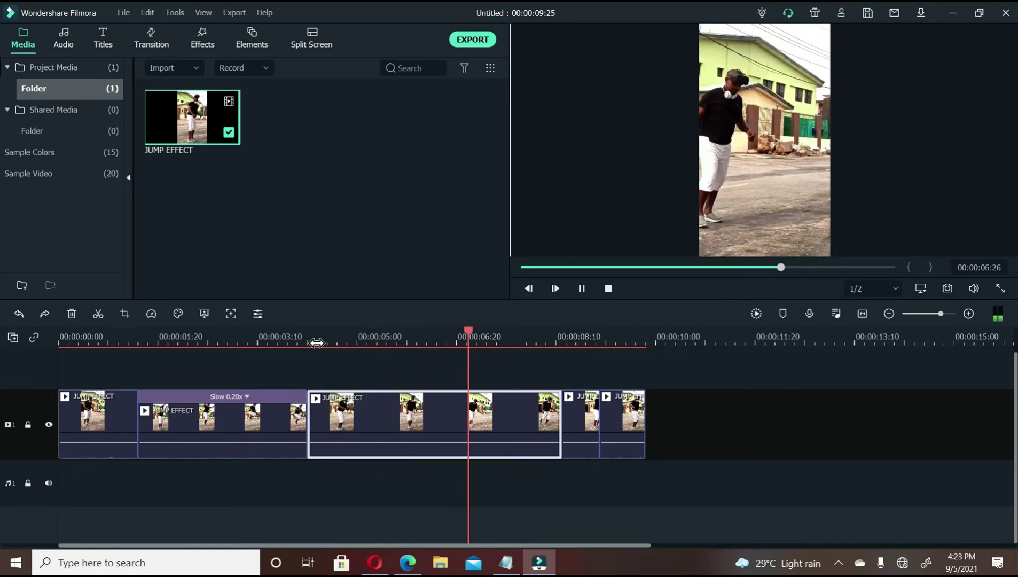
key(space)
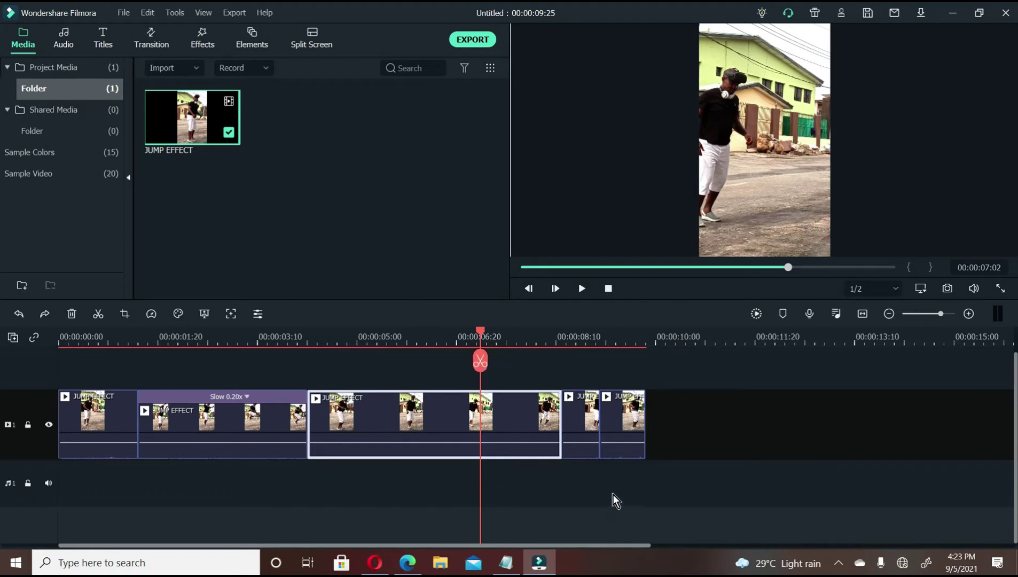
drag(656, 489, 7, 413)
- Clear the timeline, re-add JUMP EFFECT, and split it at about 00:00:03:19
key(Delete)
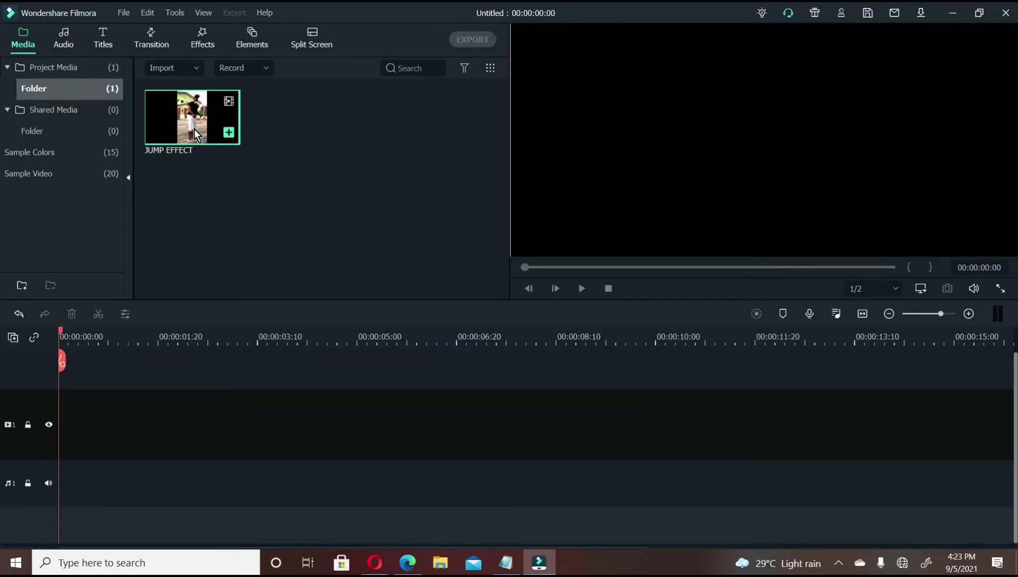
drag(193, 129, 60, 428)
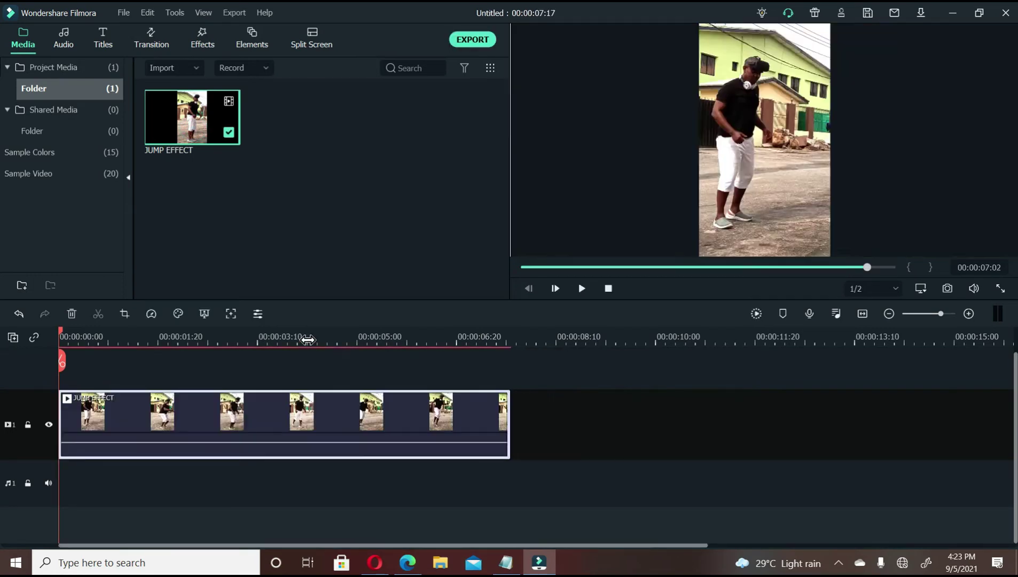
click(308, 333)
mouse_move(300, 332)
mouse_down()
mouse_move(257, 333)
mouse_move(345, 328)
mouse_up()
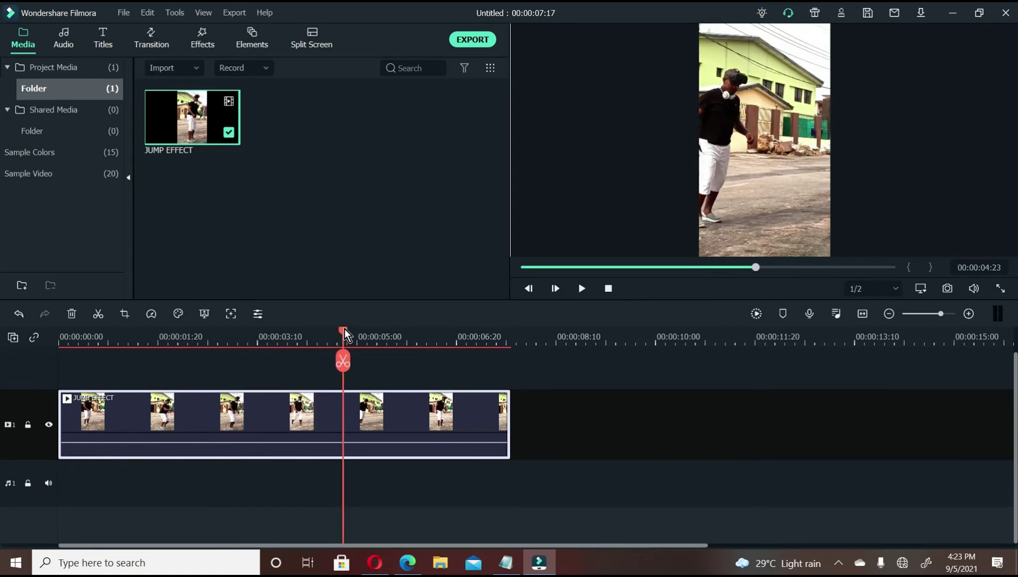
click(348, 363)
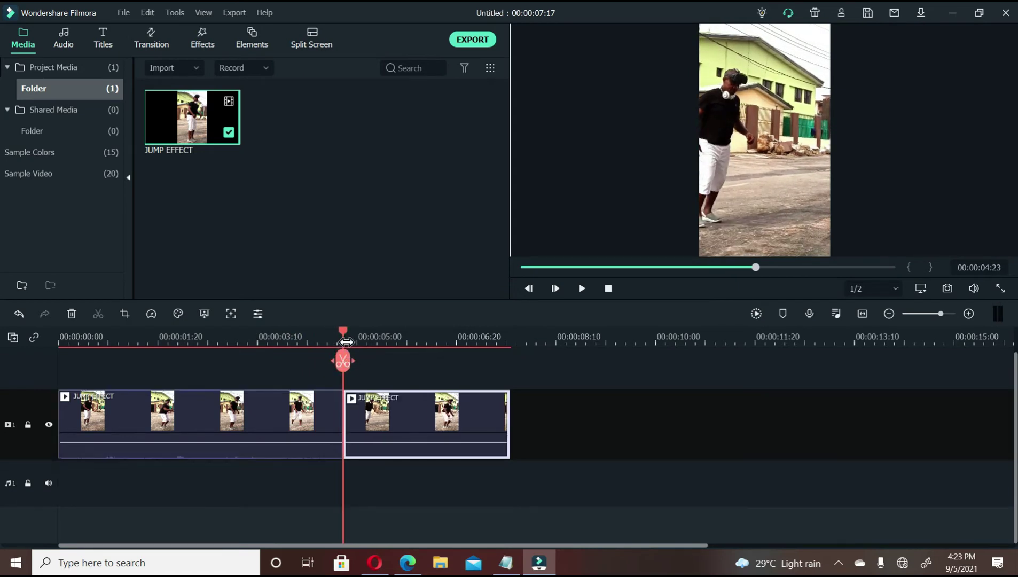
- Split again at 00:00:06:19 and 00:00:06:26, then select the middle clip
drag(352, 329, 454, 340)
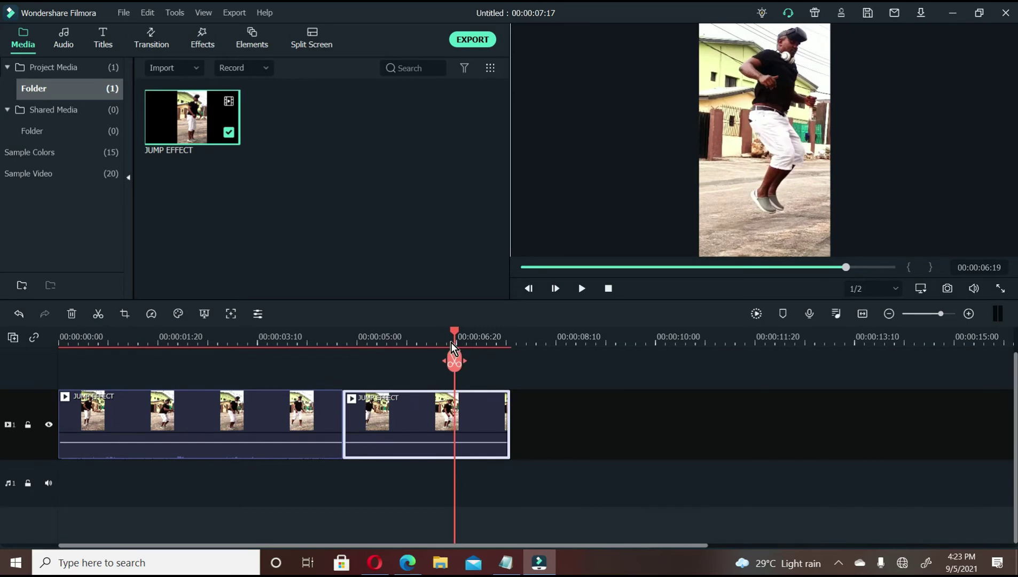
click(455, 361)
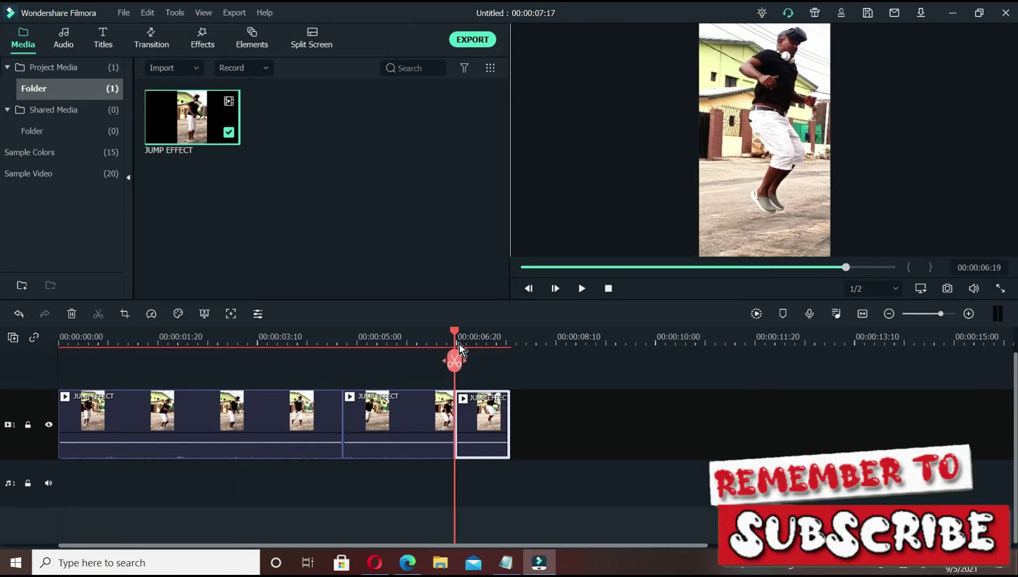
drag(450, 331, 468, 336)
click(466, 361)
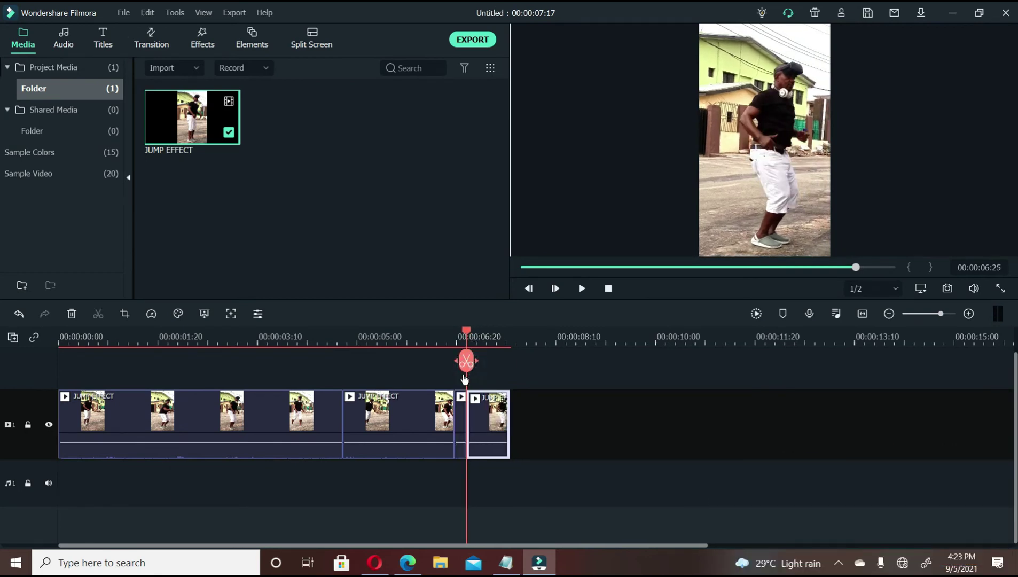
click(398, 422)
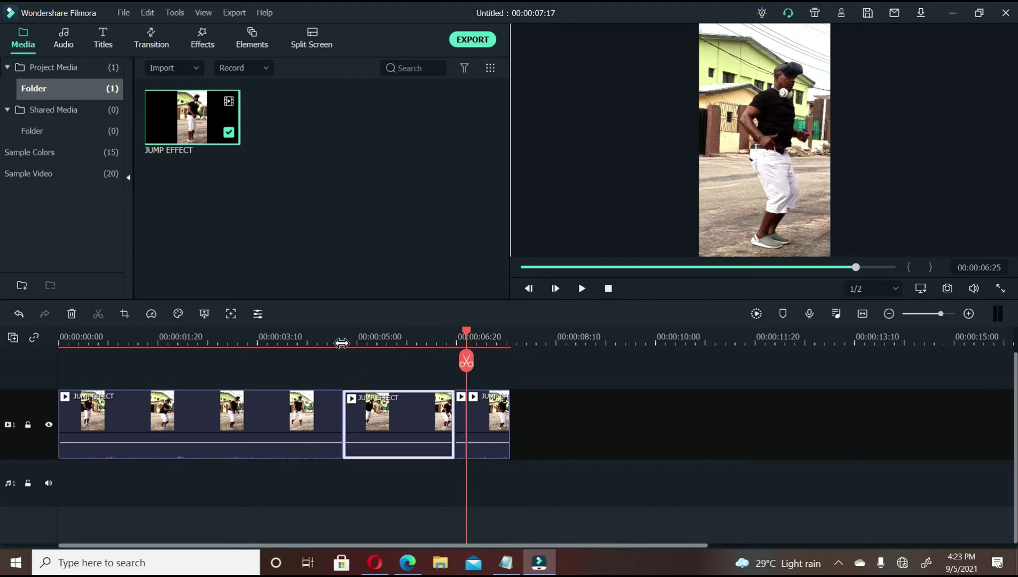
click(342, 343)
- Set the middle clip's speed to 1.86x in Speed and Duration
right_click(368, 416)
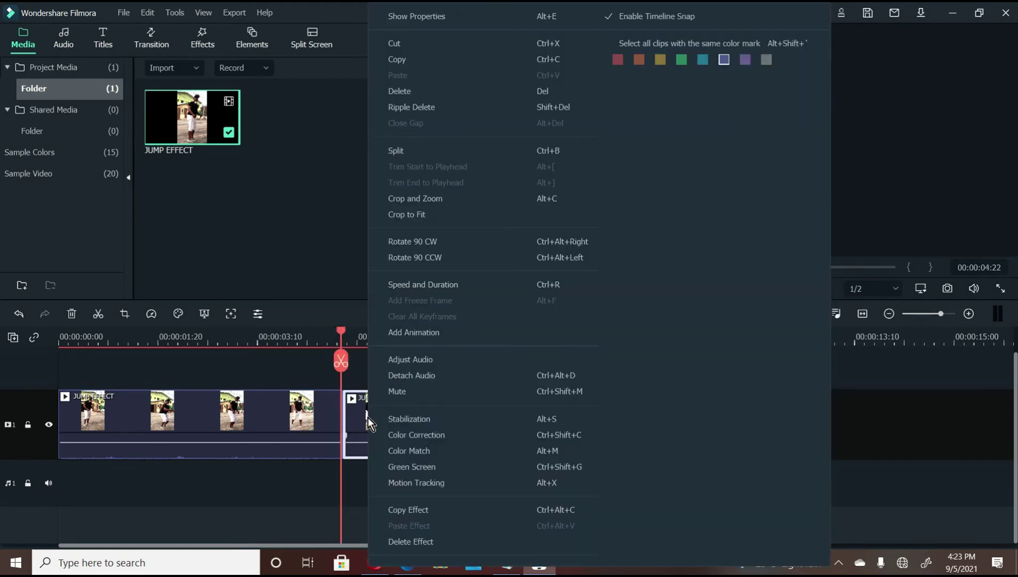
click(403, 284)
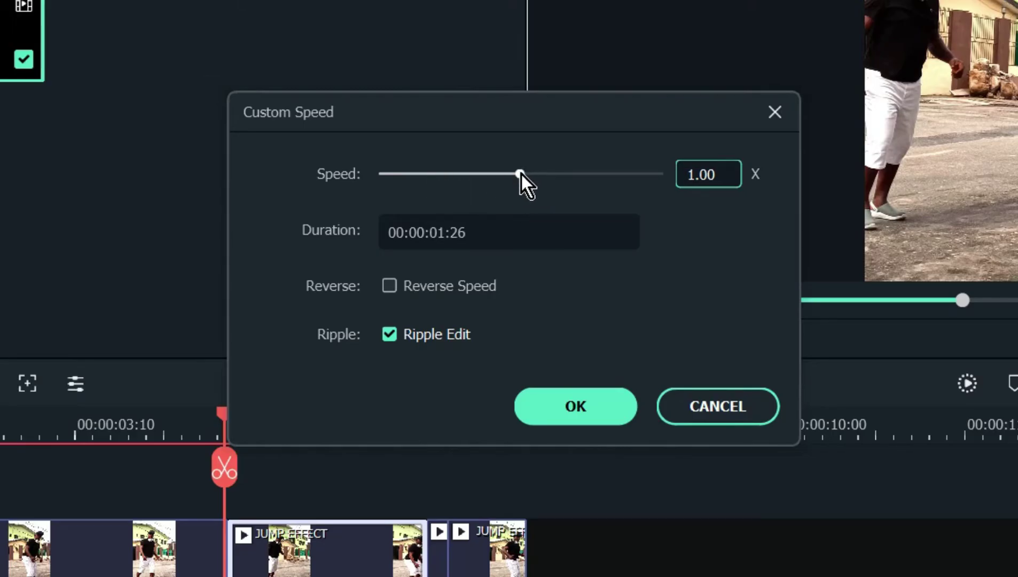
mouse_move(520, 173)
mouse_down()
mouse_move(536, 174)
mouse_move(523, 174)
mouse_up()
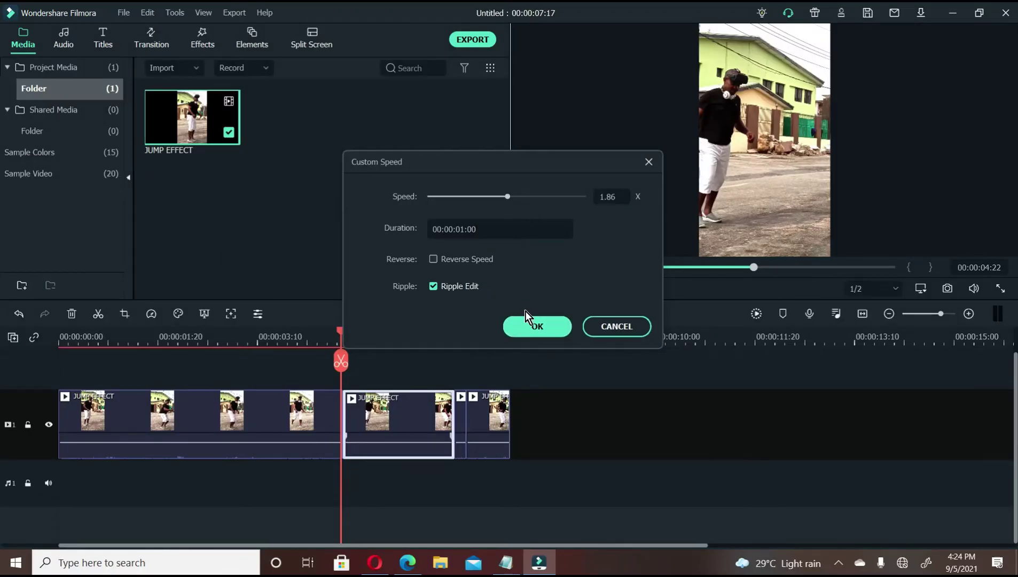
click(529, 325)
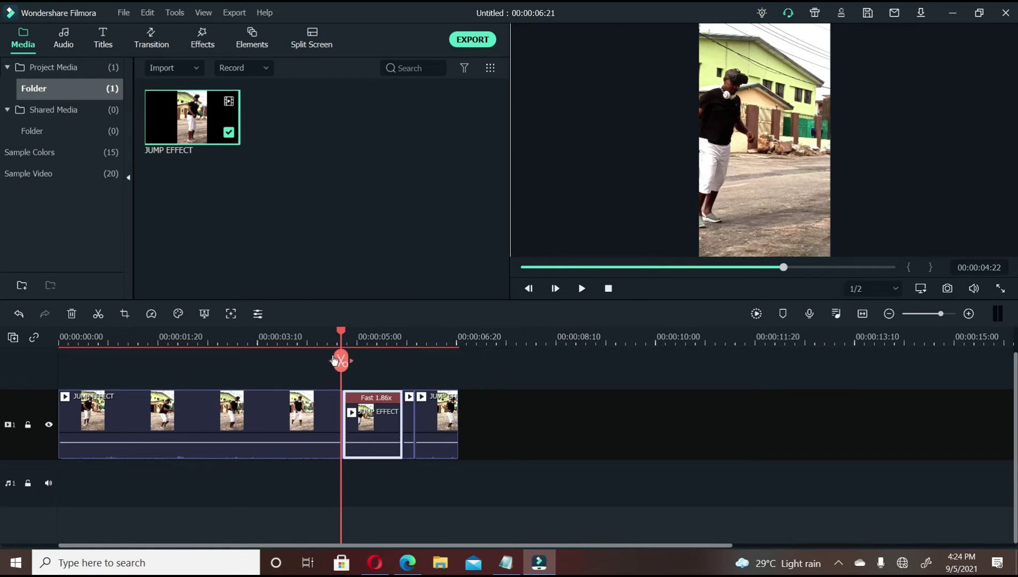
- Preview the fast section, zoom the timeline in, and select the 1.86x clip
click(328, 337)
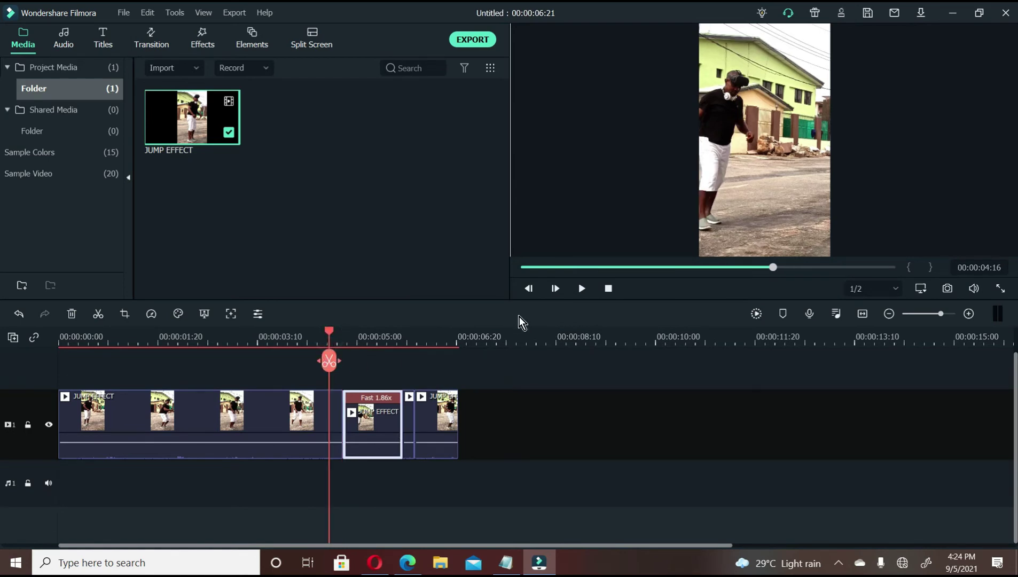
click(582, 289)
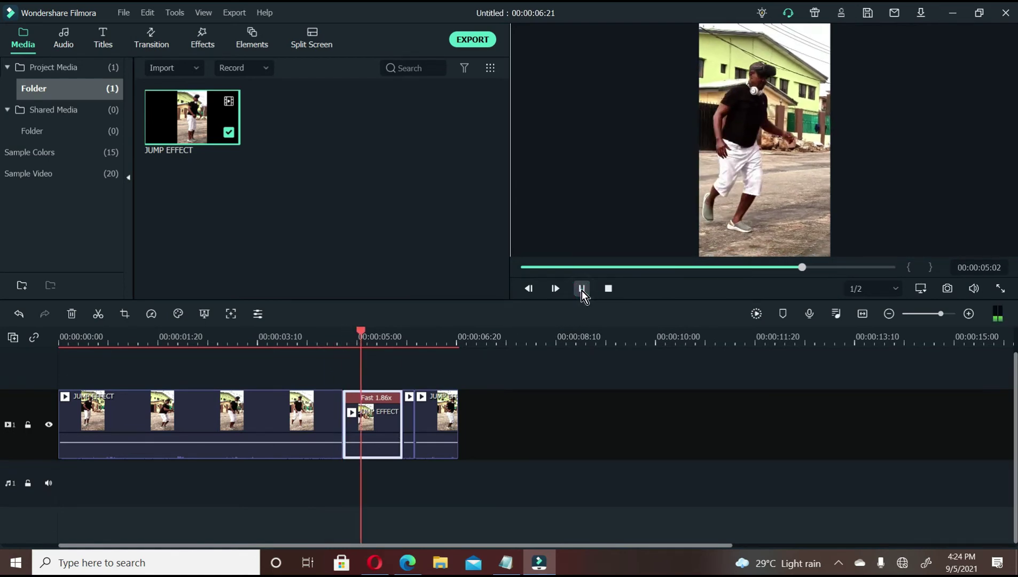
click(582, 289)
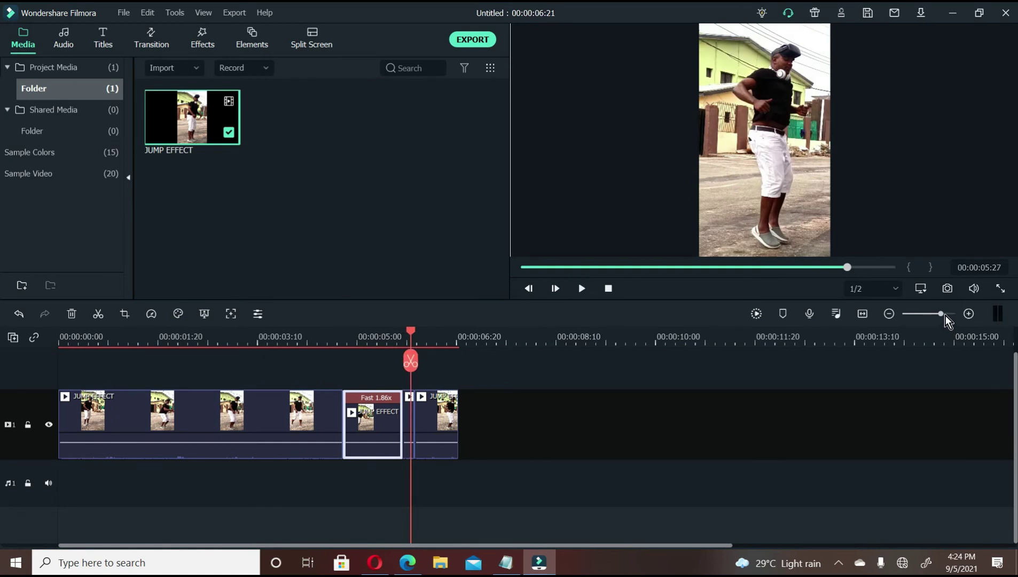
drag(943, 315, 948, 315)
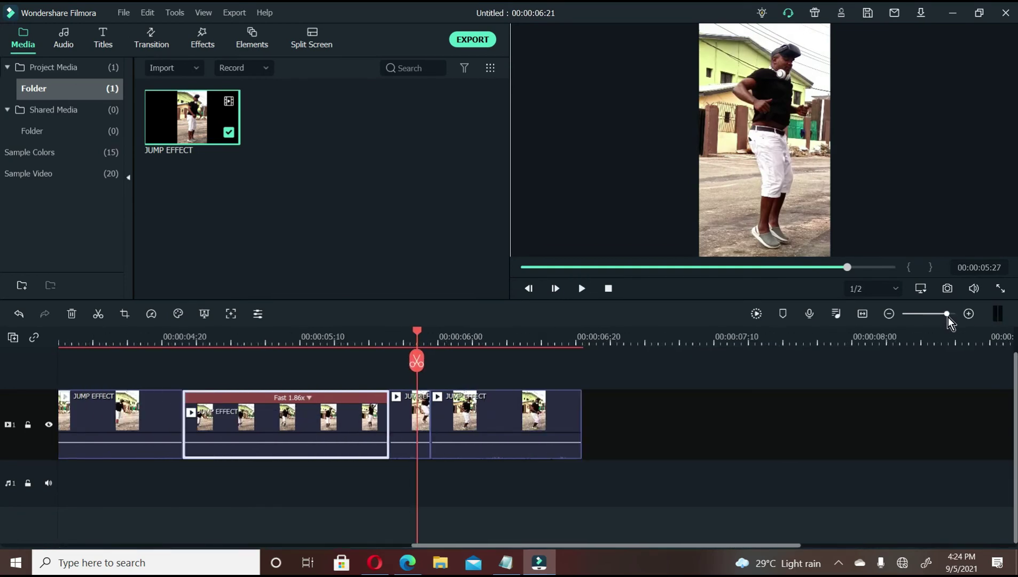
click(242, 414)
- Set the clip after the fast one to 0.15x in Speed and Duration
right_click(391, 405)
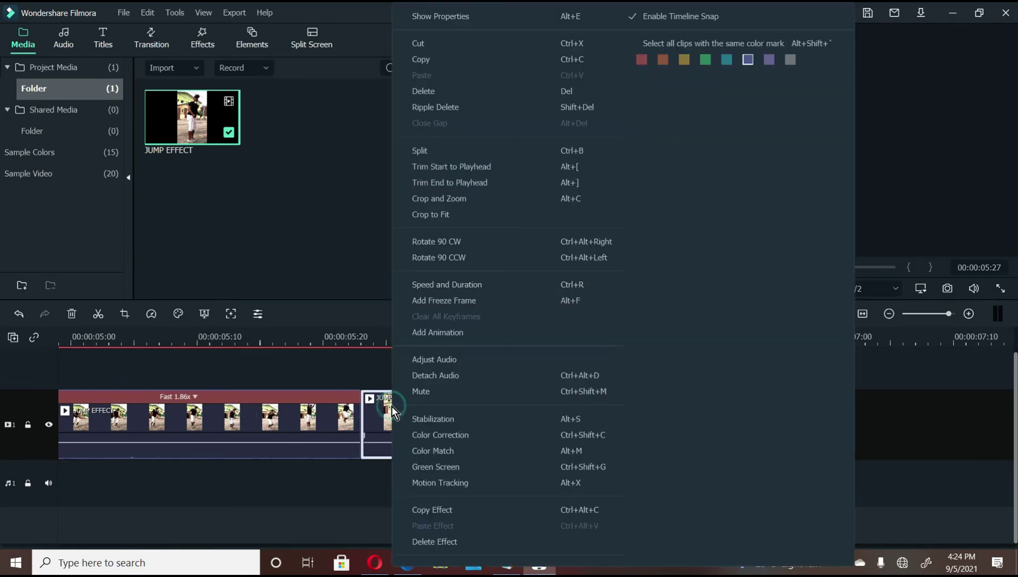
click(441, 284)
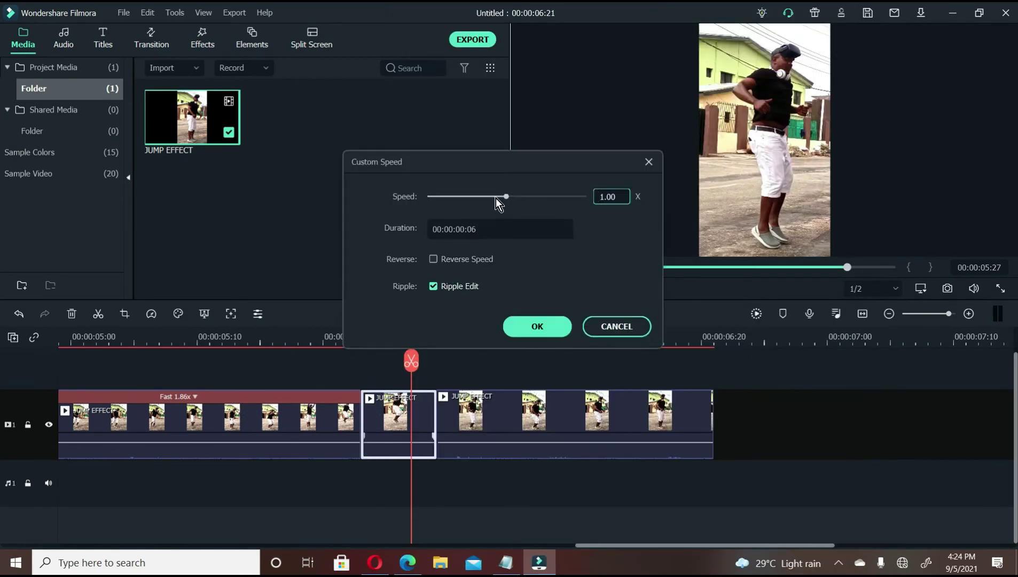
drag(505, 198, 446, 201)
click(615, 199)
key(BackSpace)
key(BackSpace)
click(547, 334)
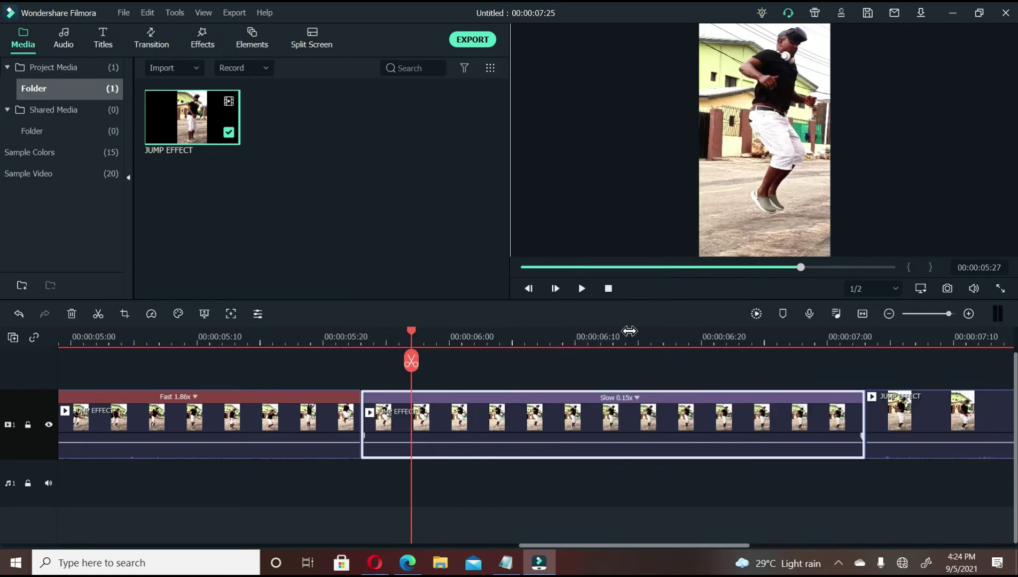
- Zoom out, select the Fast 1.86x and Slow 0.15x clips, and return the playhead to 04:21
drag(949, 314, 940, 314)
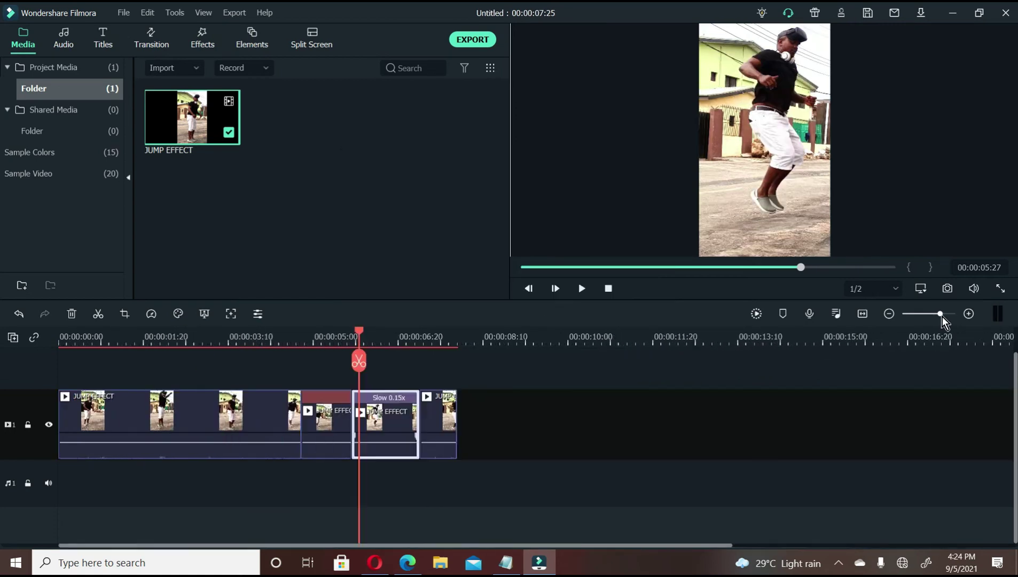
click(387, 421)
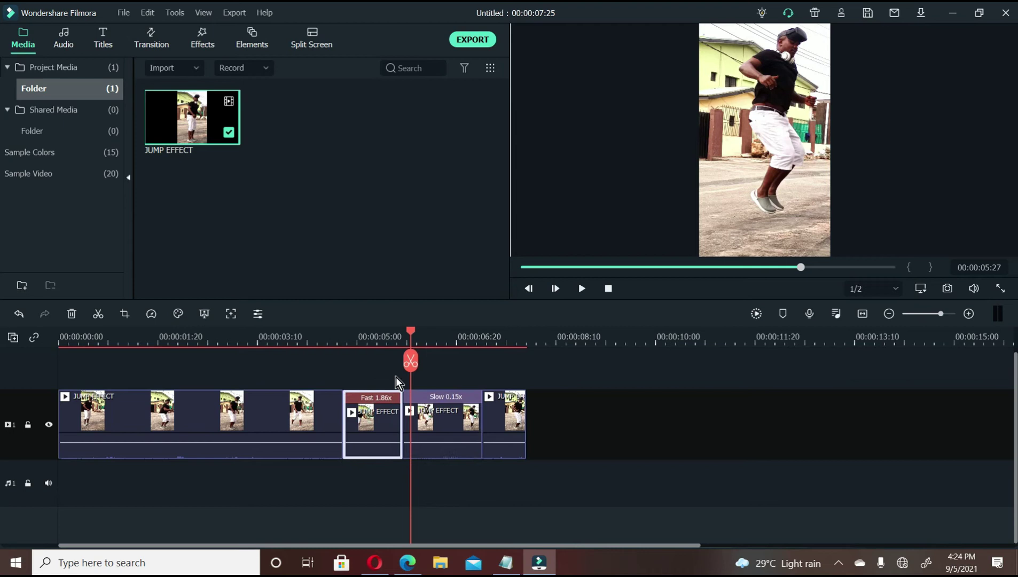
click(422, 398)
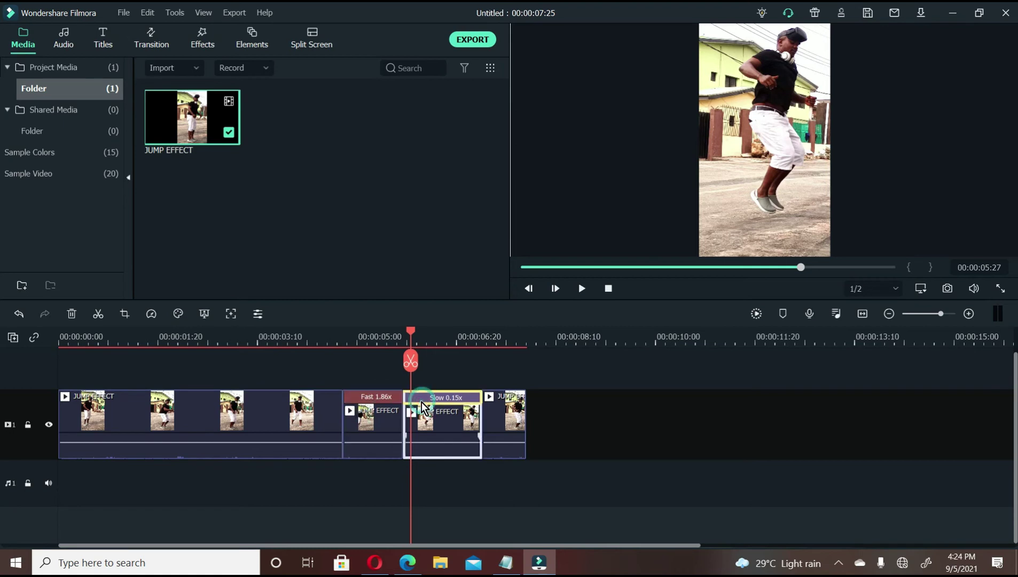
click(340, 340)
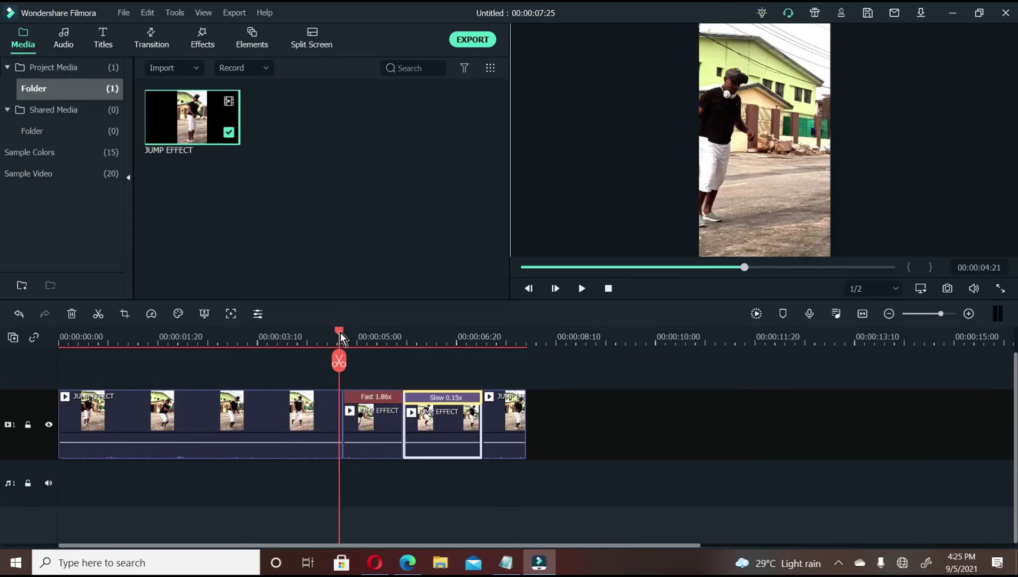
drag(340, 333, 312, 333)
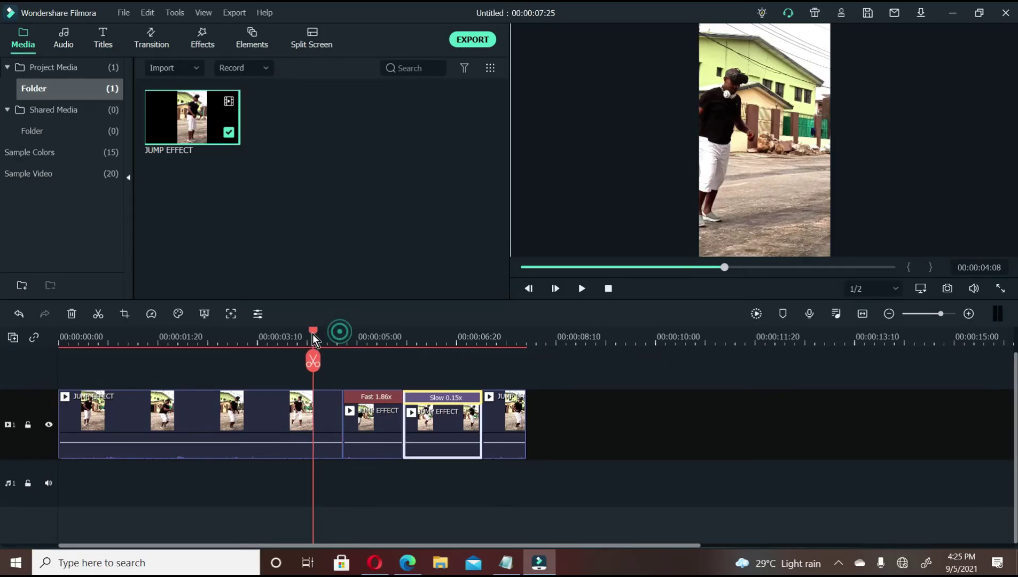
click(579, 292)
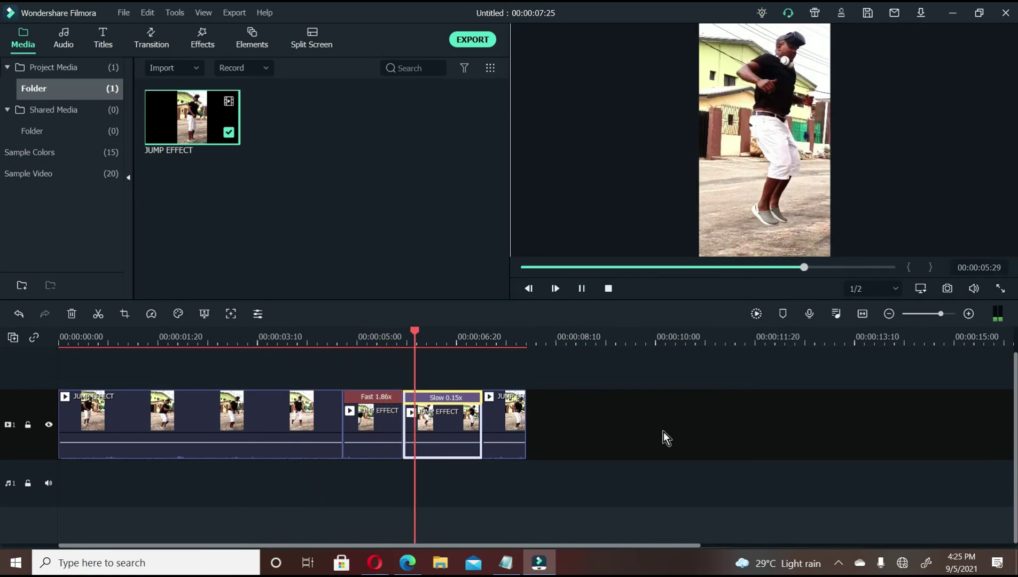
drag(511, 444, 337, 373)
click(370, 414)
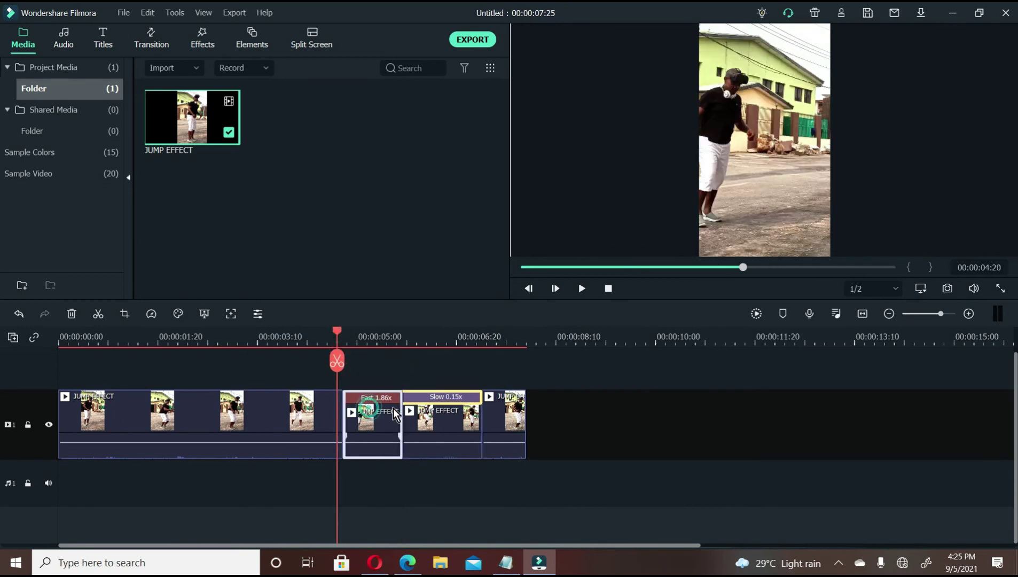
click(429, 412)
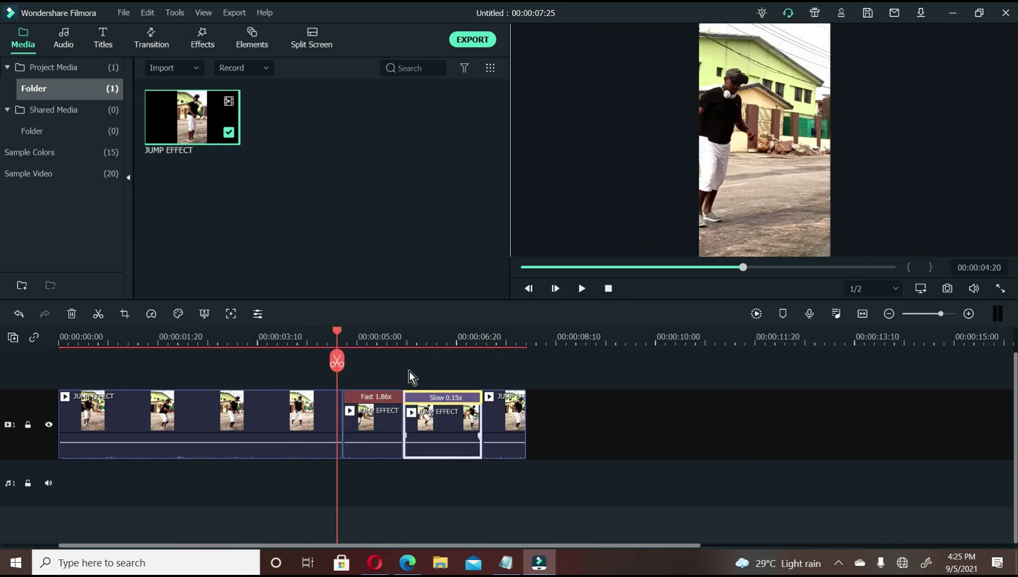
click(401, 339)
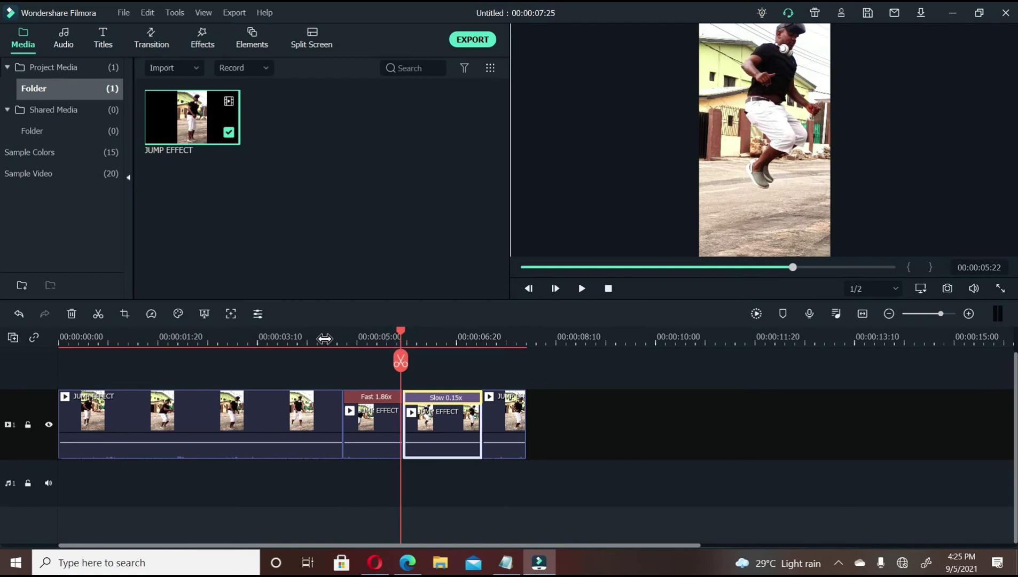
click(335, 339)
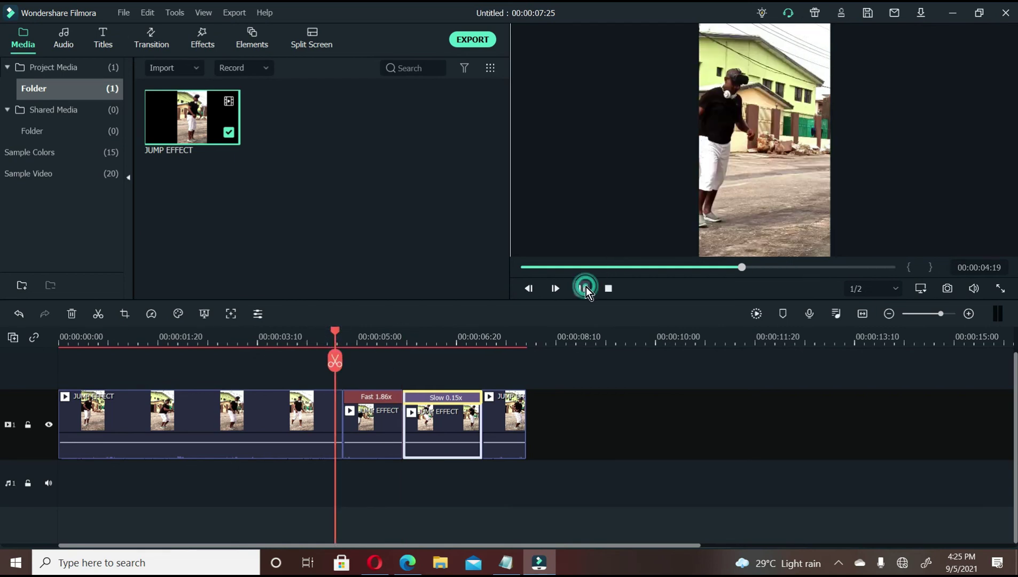
click(586, 288)
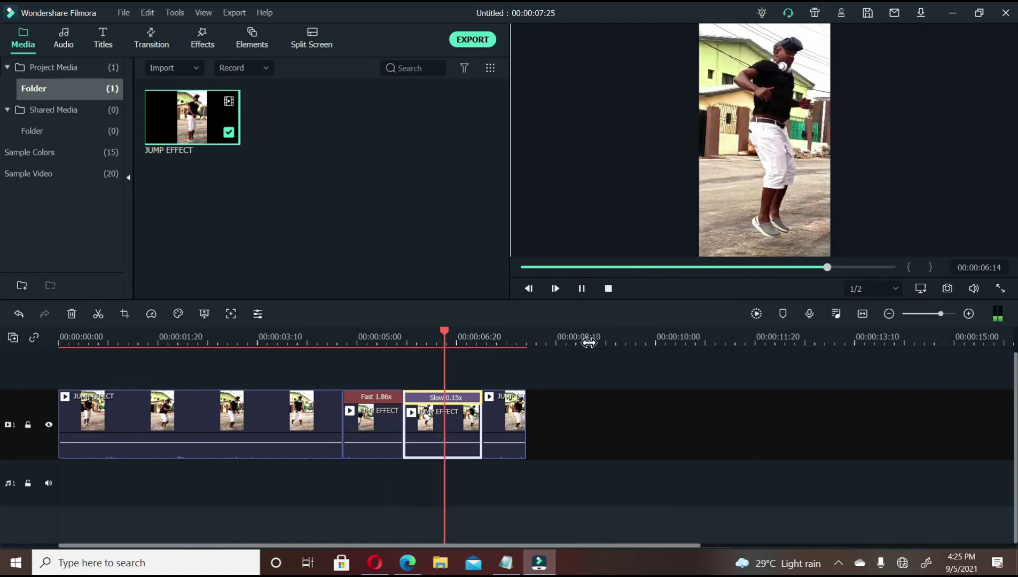
key(space)
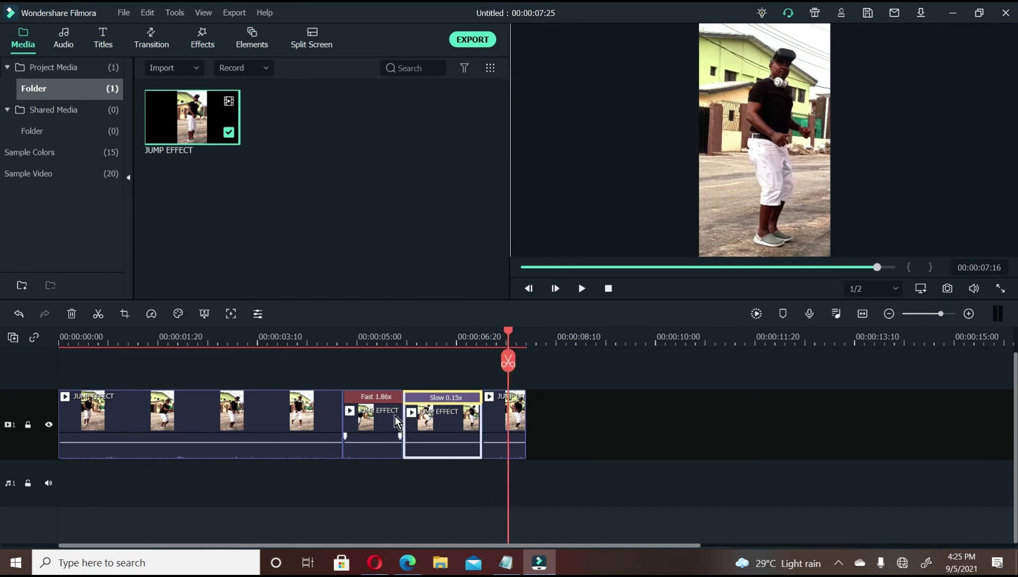